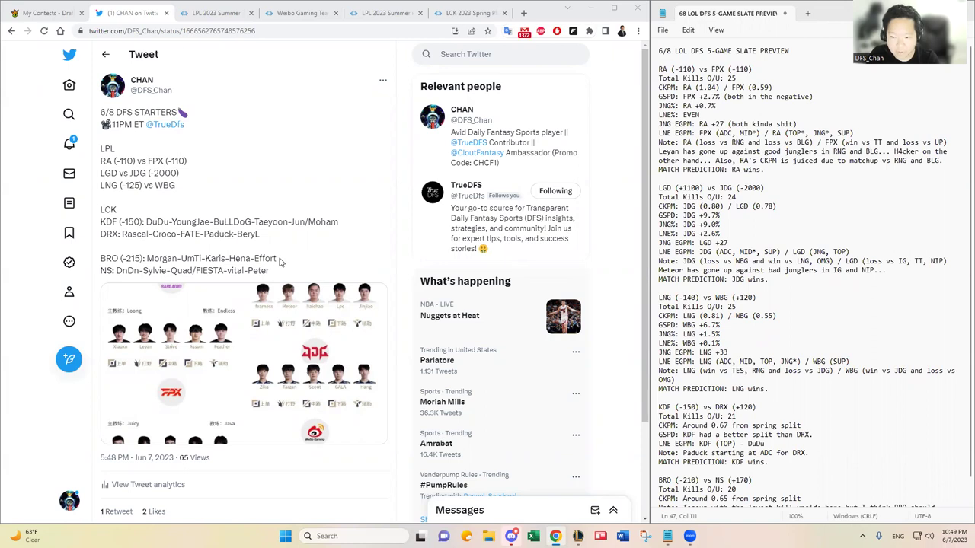
- Highlight the LCK lineups in the starters tweet, view the attached RA and FPX roster image, and return to the tweet
left_click_drag(292, 272, 102, 210)
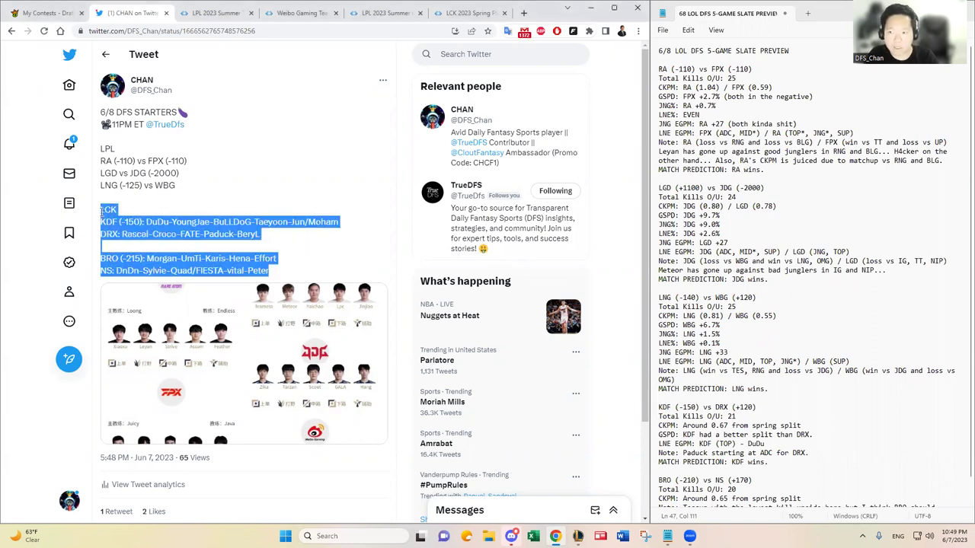
left_click_drag(102, 210, 102, 211)
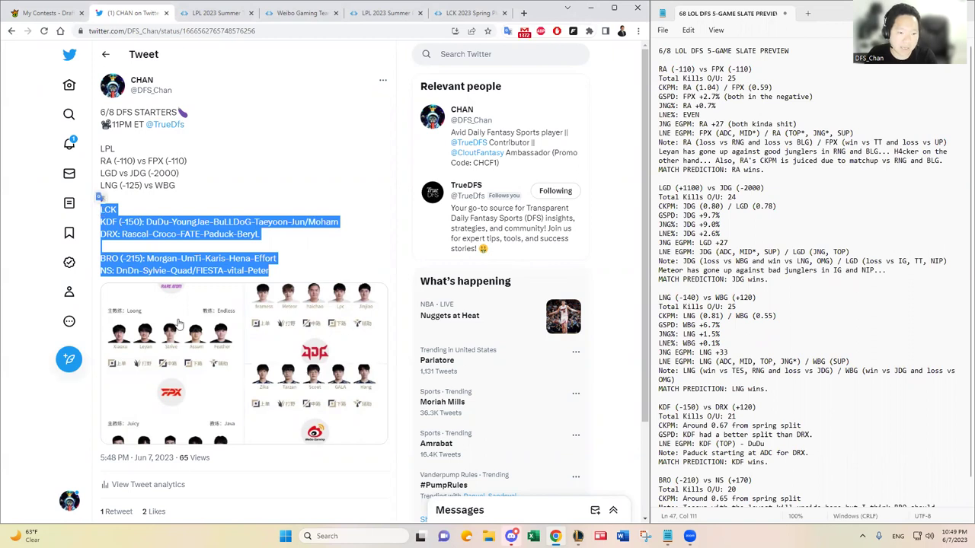
left_click(176, 325)
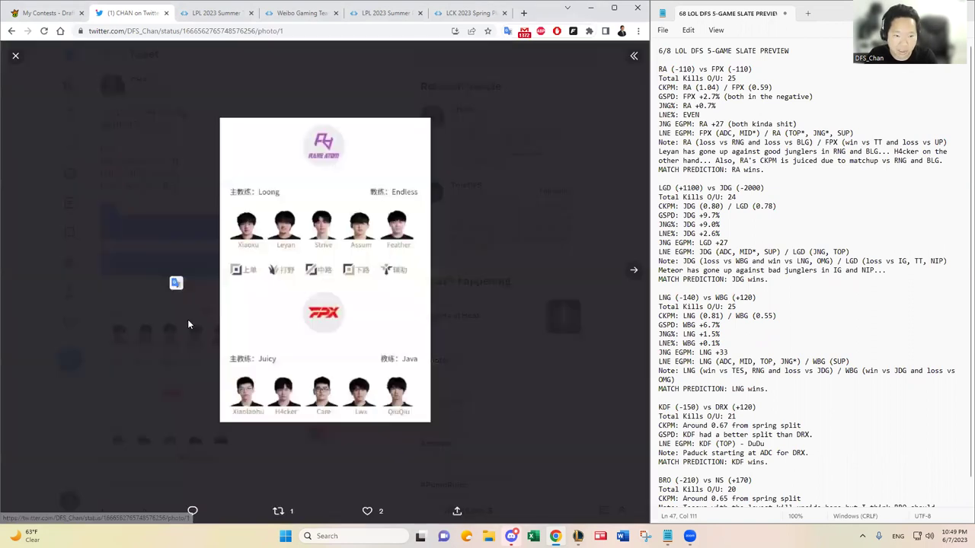
left_click(454, 304)
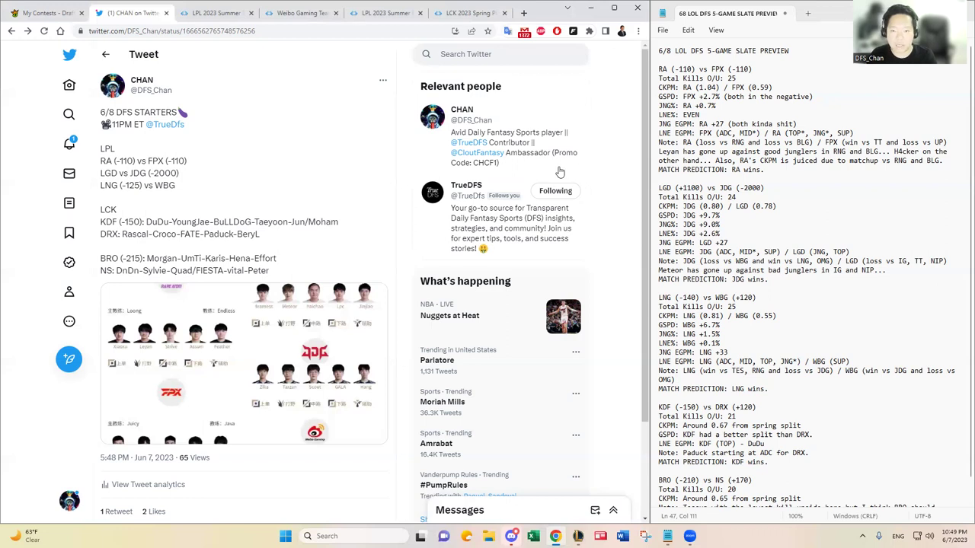
- Highlight the RA vs FPX matchup odds and the Total Kills line beneath them in the slate preview notes
left_click(795, 70)
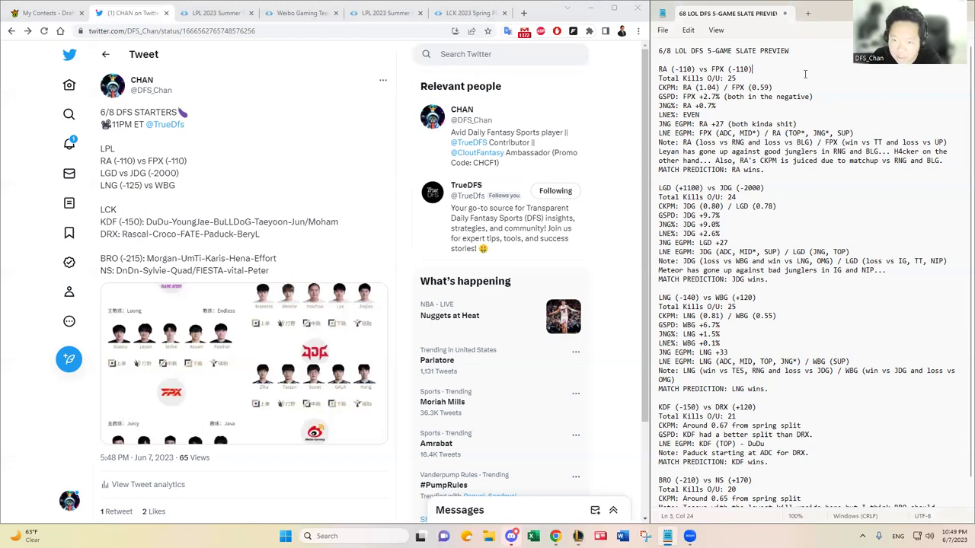
left_click_drag(758, 70, 656, 66)
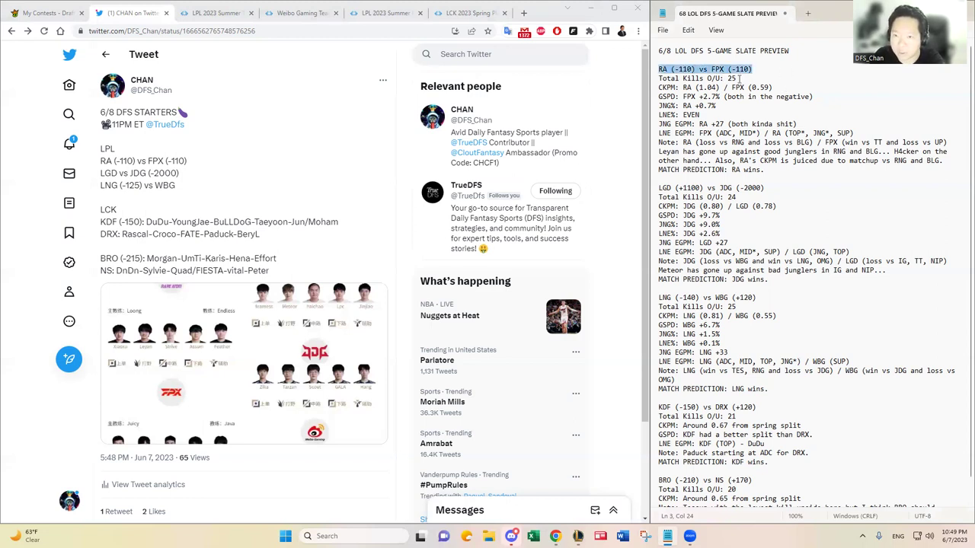
left_click_drag(749, 78, 648, 77)
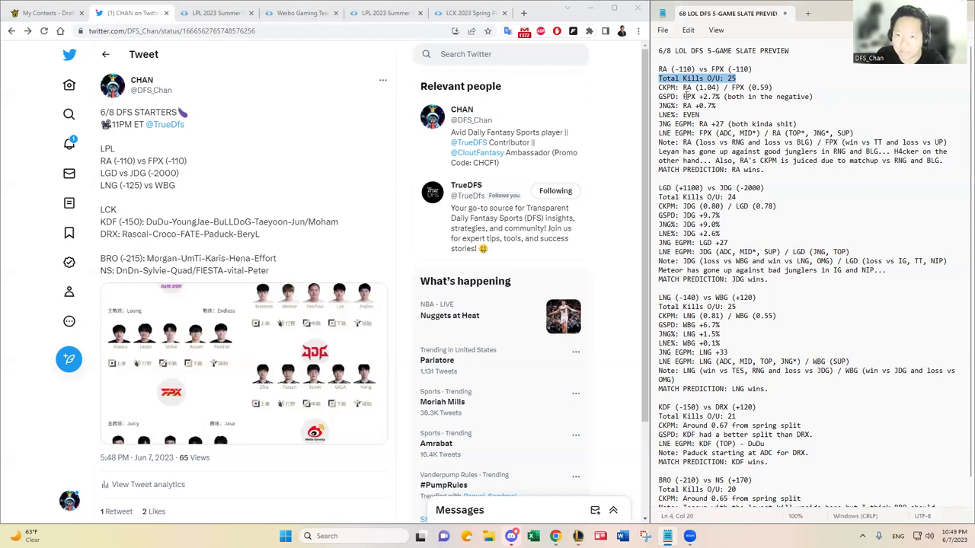
- Highlight the RA and FPX CKPM figures and compare them with each team's past opponents in the Note line
left_click_drag(683, 87, 721, 87)
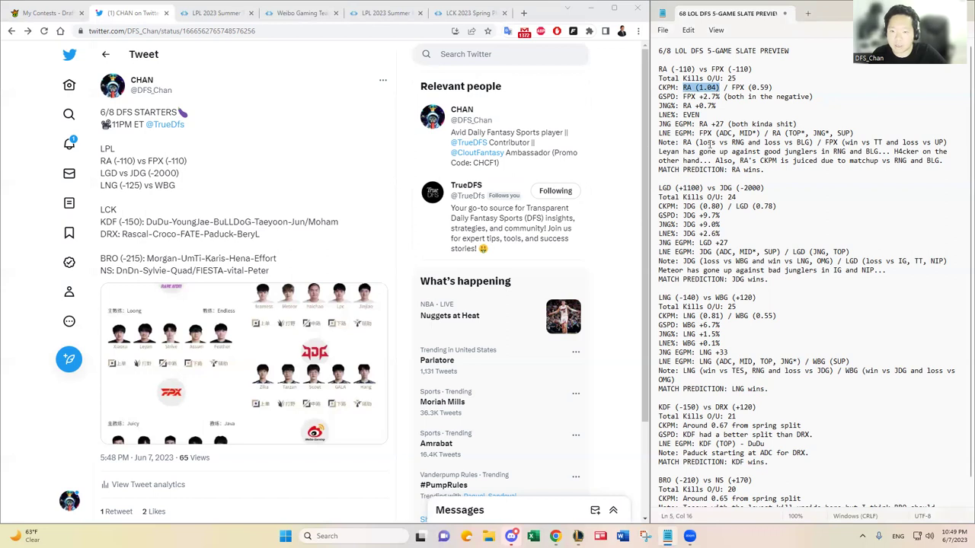
left_click(731, 143)
left_click_drag(733, 143, 812, 144)
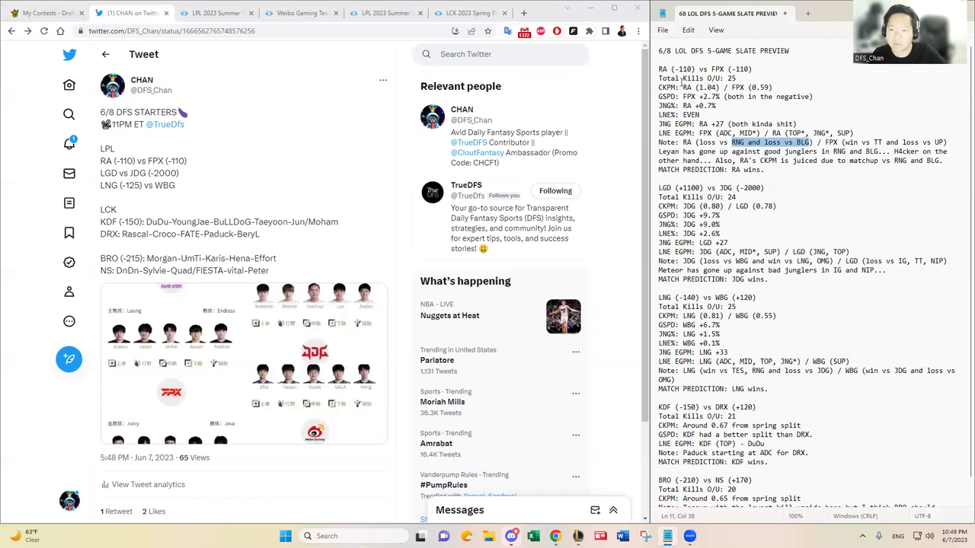
left_click_drag(682, 87, 732, 88)
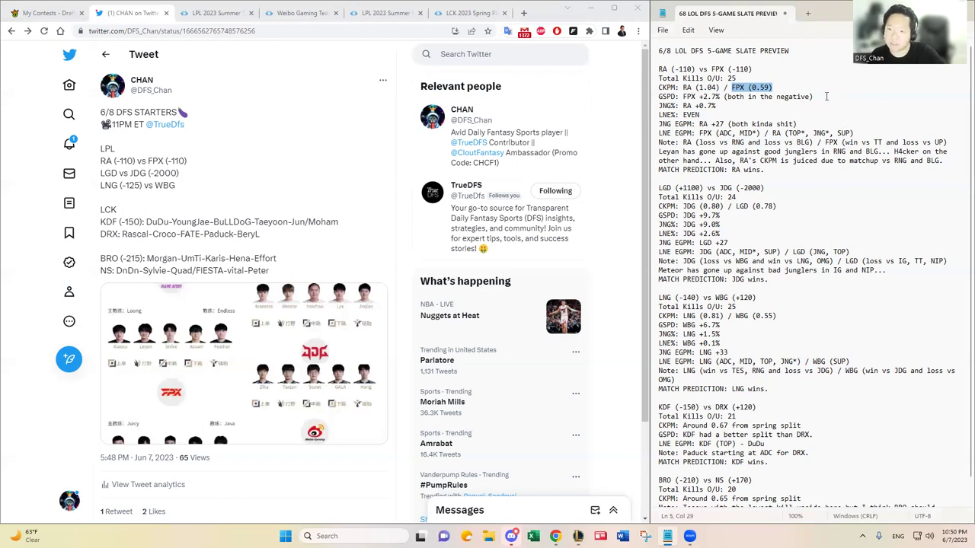
left_click_drag(875, 143, 945, 142)
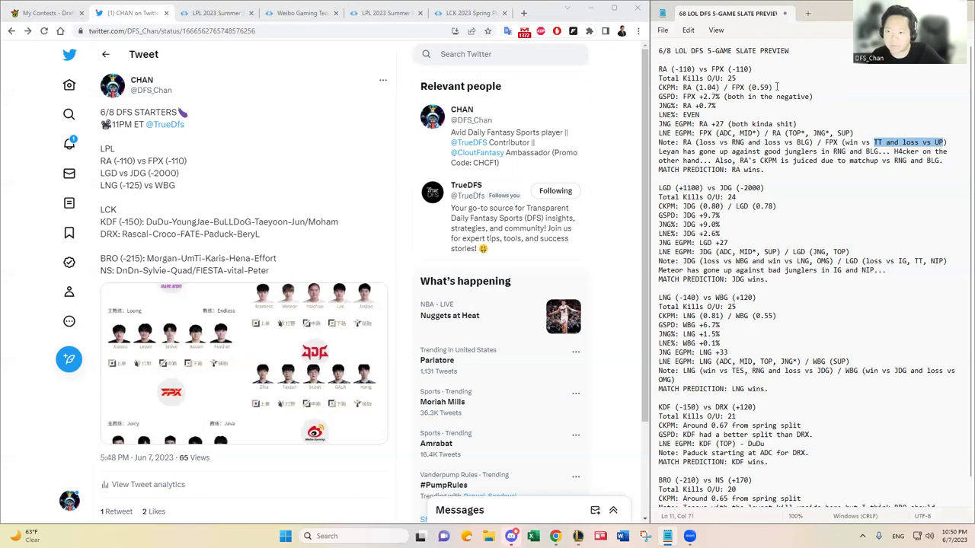
left_click_drag(775, 88, 683, 88)
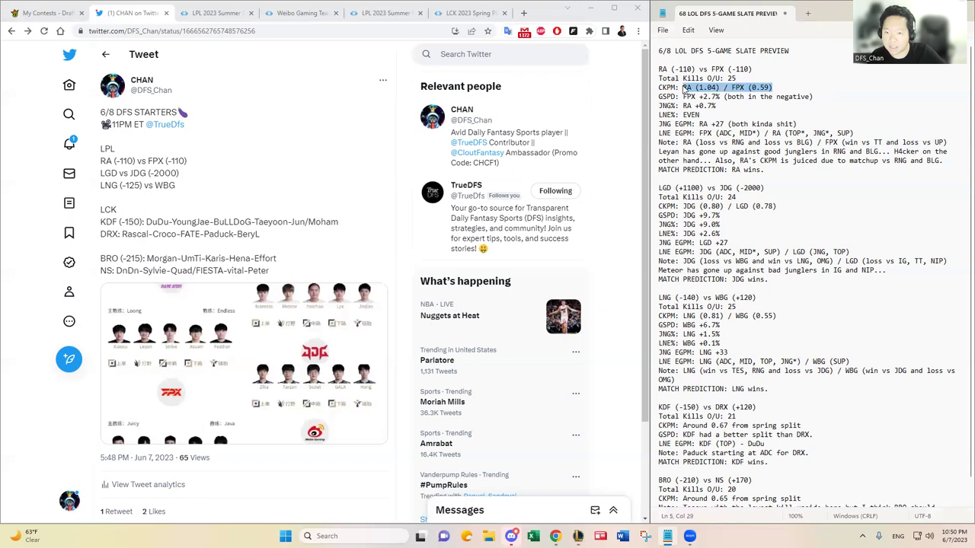
- Review the GSPD, JNG%, LNE% and JNG EGPM lines of the RA vs FPX notes by highlighting them in turn
left_click(833, 95)
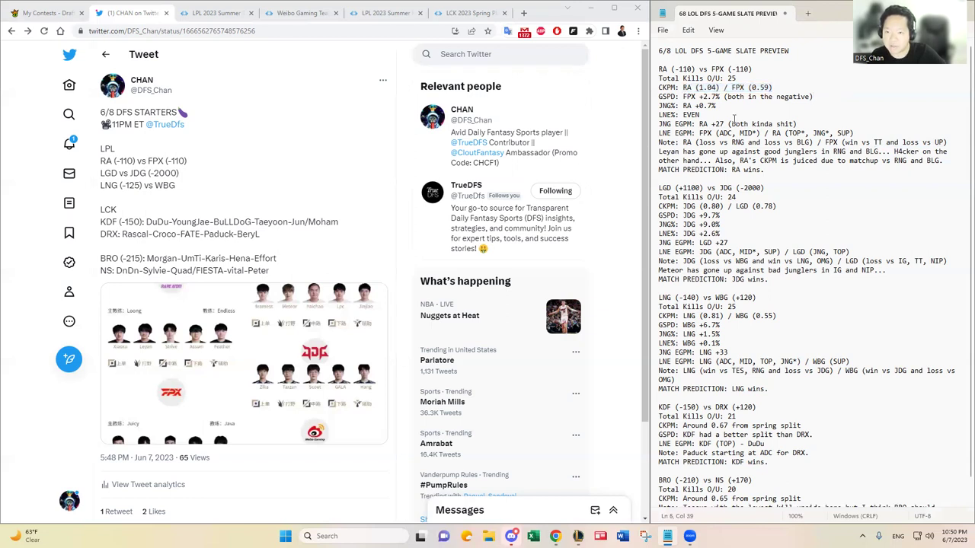
left_click(682, 97)
left_click_drag(683, 96, 830, 98)
left_click(819, 98)
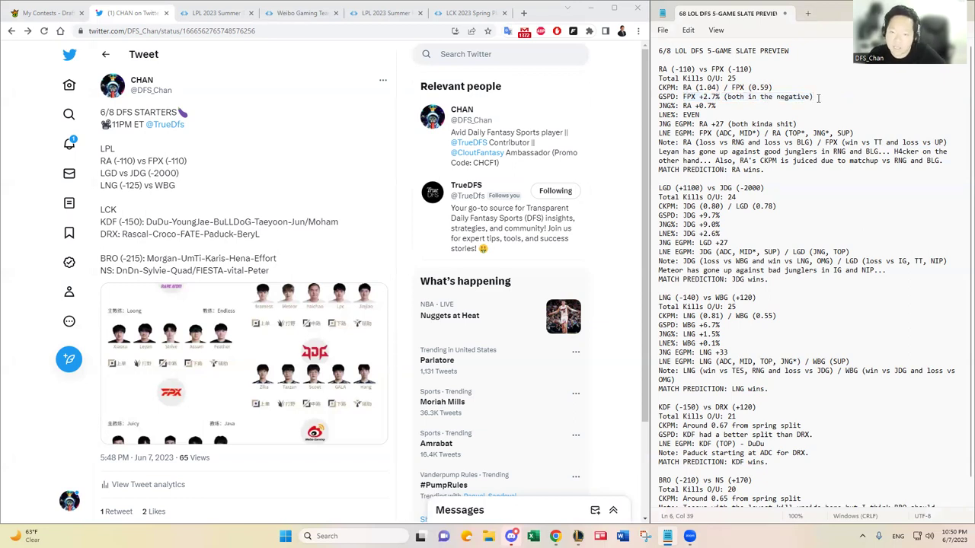
left_click_drag(717, 106, 683, 107)
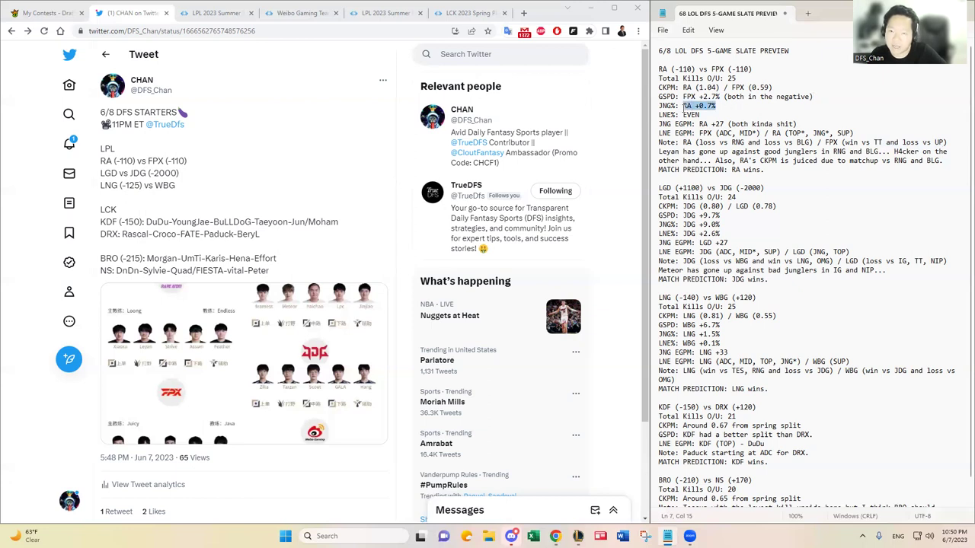
left_click(746, 123)
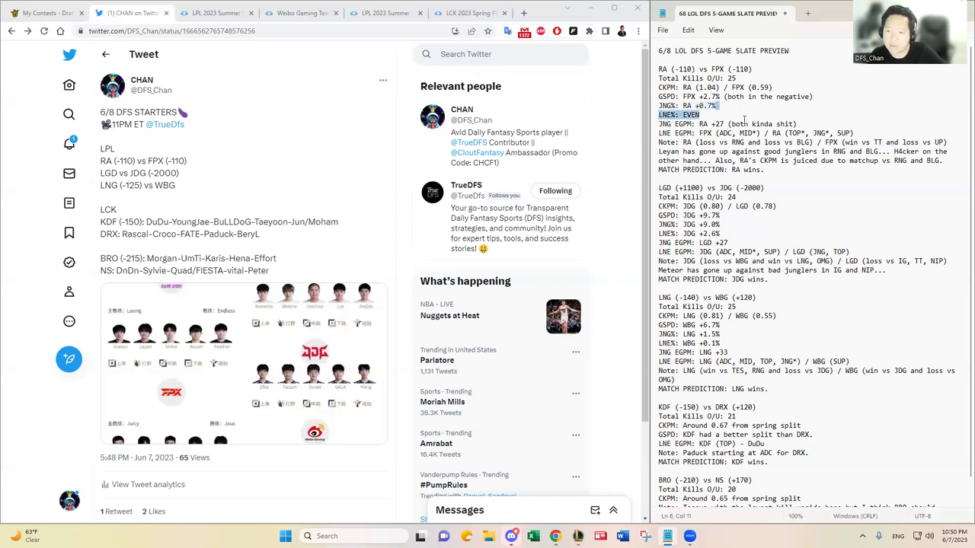
left_click_drag(701, 124, 797, 124)
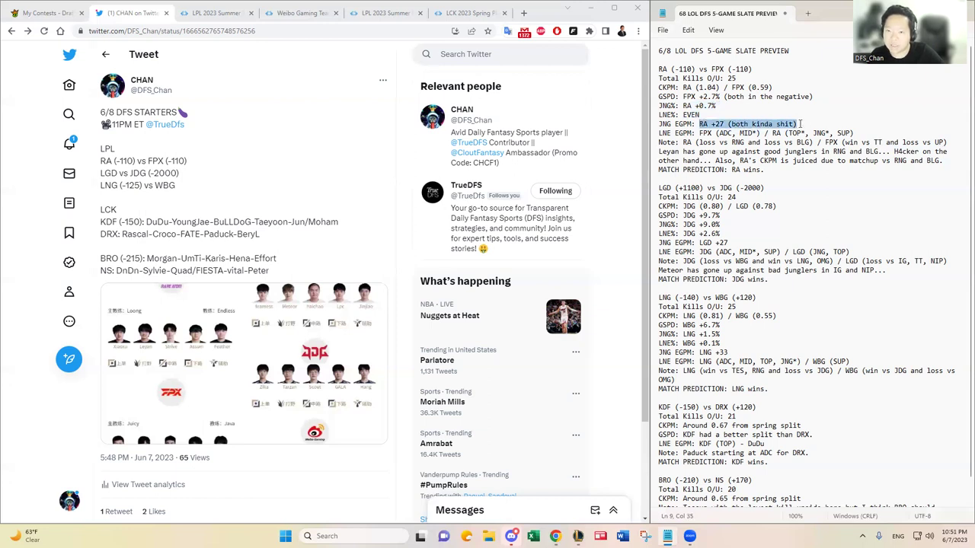
- Show the RA and FPX roster image beside the notes, and highlight the JNG EGPM comparison and FPX's past results against TT and UP
left_click(165, 349)
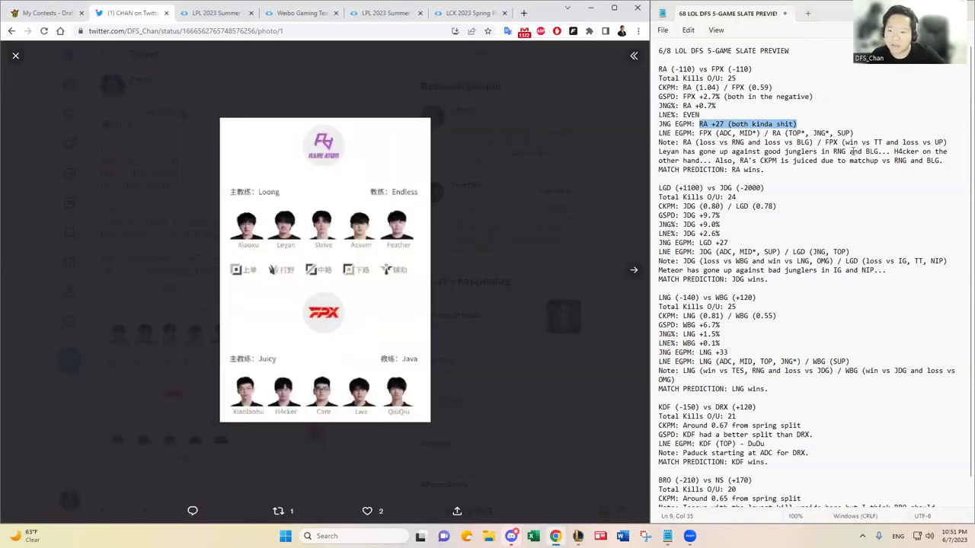
left_click(797, 125)
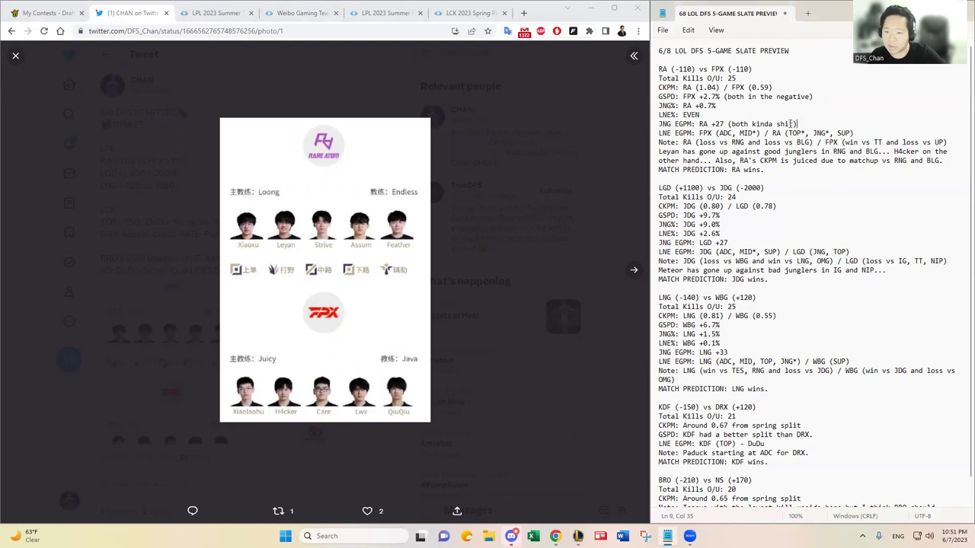
left_click_drag(797, 123, 699, 128)
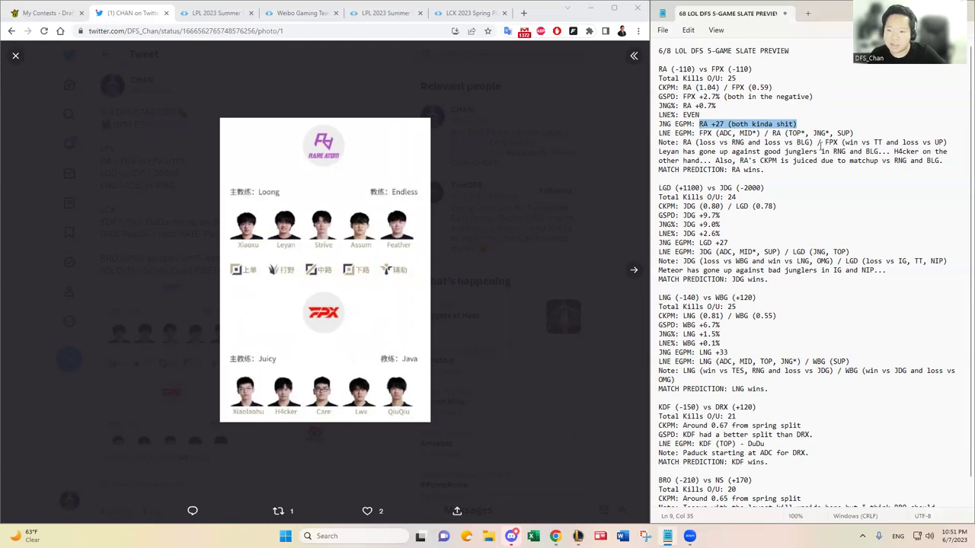
left_click(825, 142)
left_click_drag(825, 143, 884, 142)
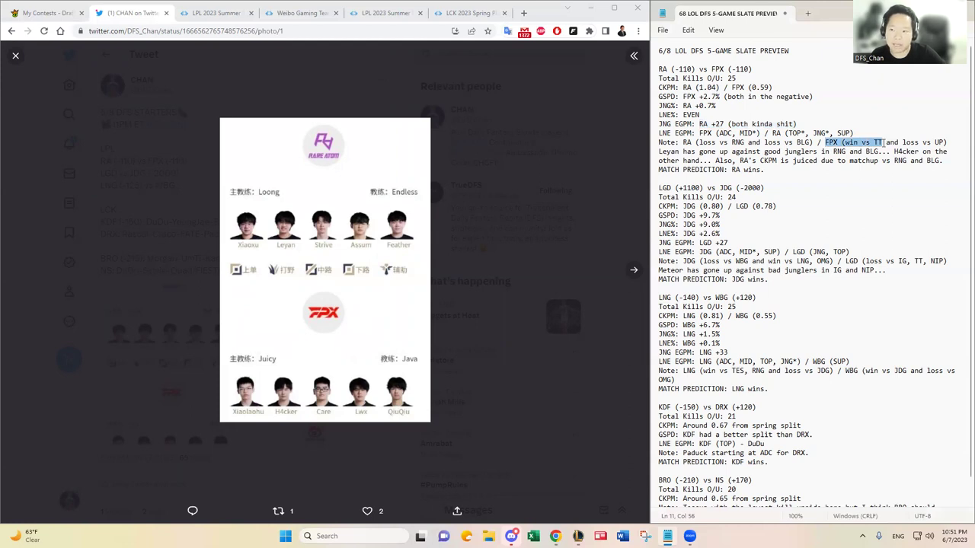
mouse_move(884, 143)
left_mouse_down()
mouse_move(898, 143)
mouse_move(884, 142)
left_mouse_up()
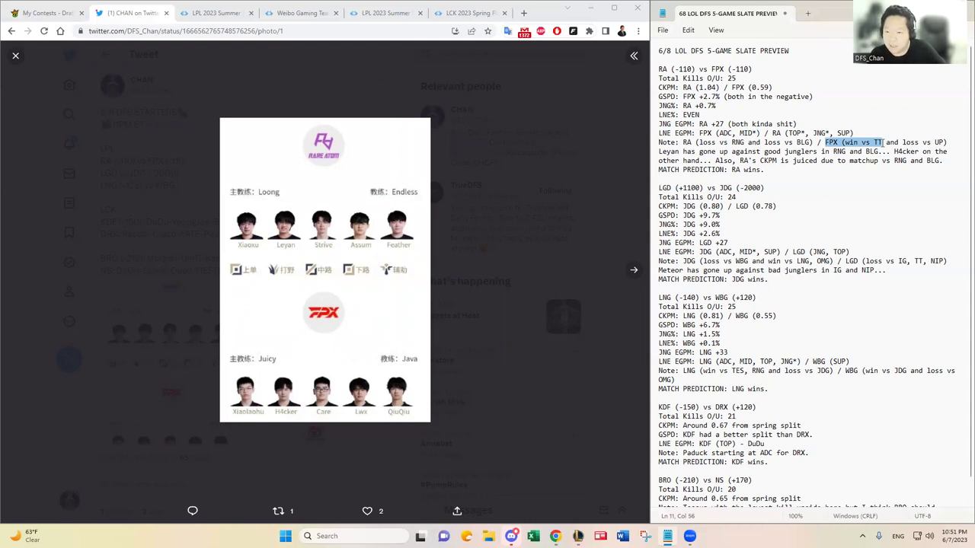
left_click_drag(884, 142, 944, 143)
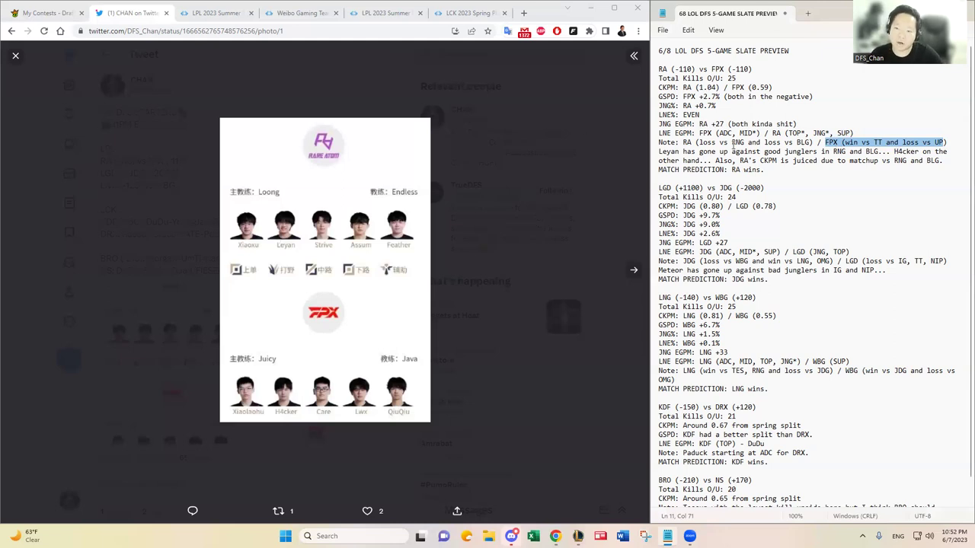
- Close the Weibo Gaming team page so the LPL 2023 Summer player stats show
left_click(217, 13)
left_click(305, 16)
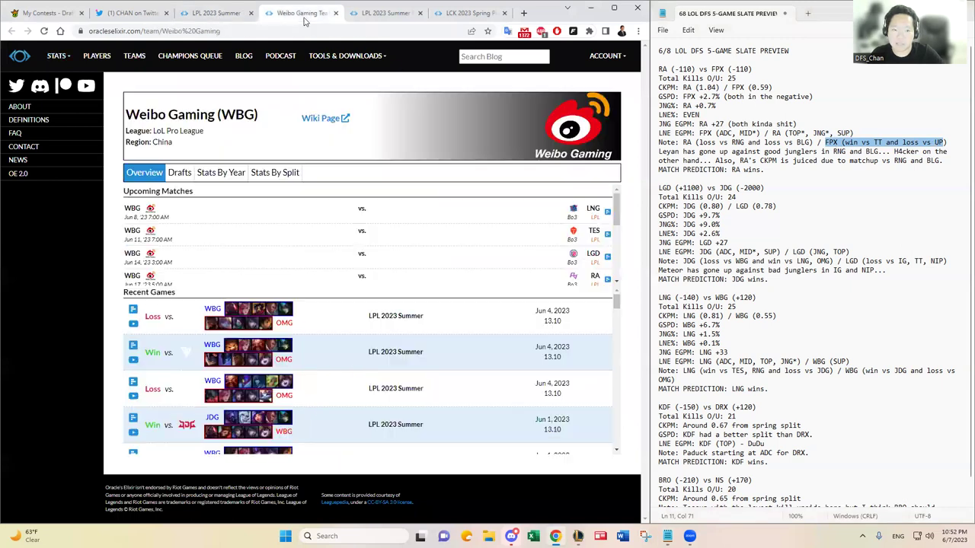
left_click(335, 13)
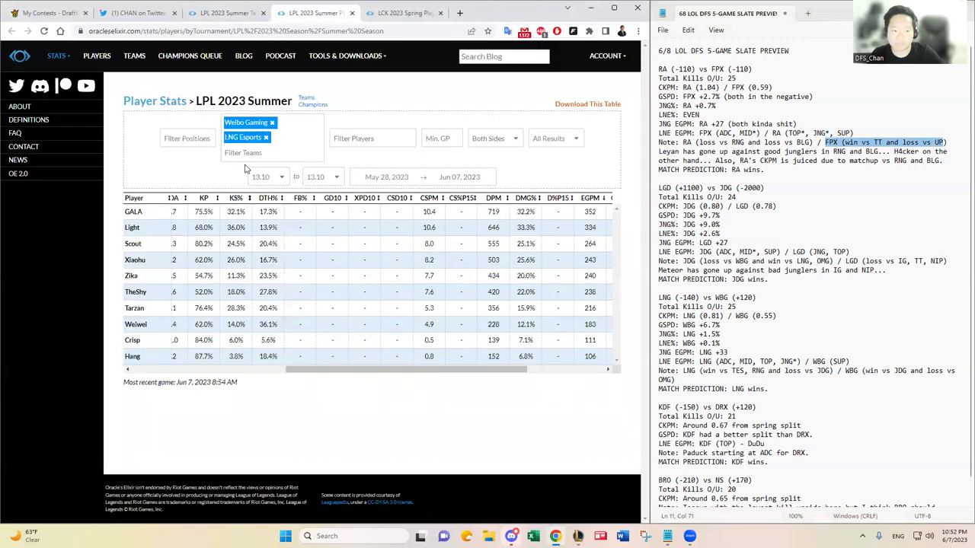
- Clear the team filters on the LPL 2023 Summer player stats, filter the positions to Jungle, and show the table's first columns
left_click(266, 137)
left_click(185, 131)
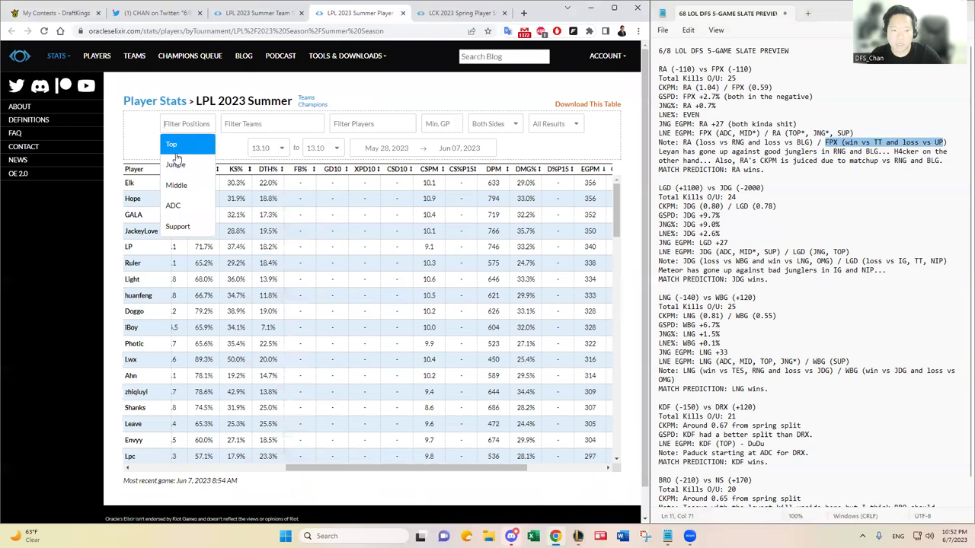
left_click(179, 177)
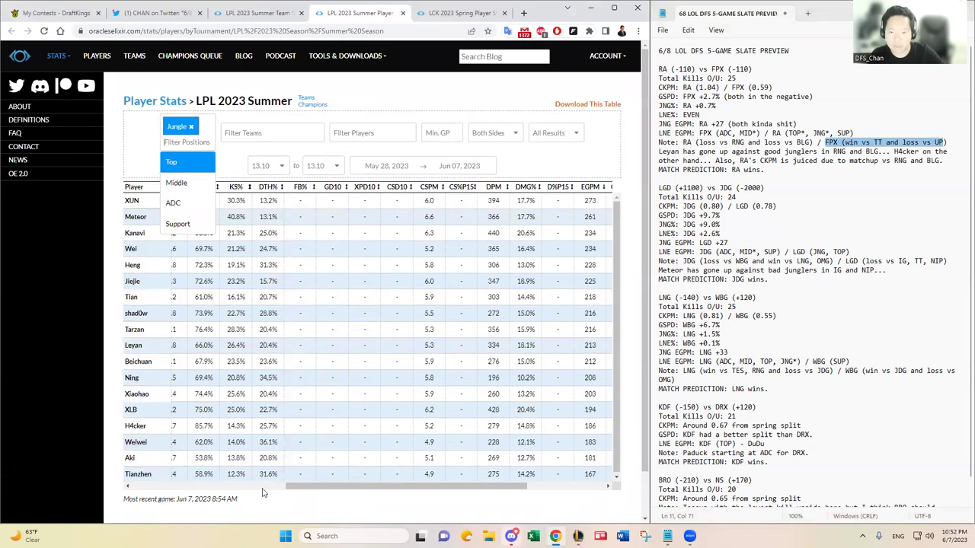
left_click_drag(288, 486, 129, 487)
left_click(88, 373)
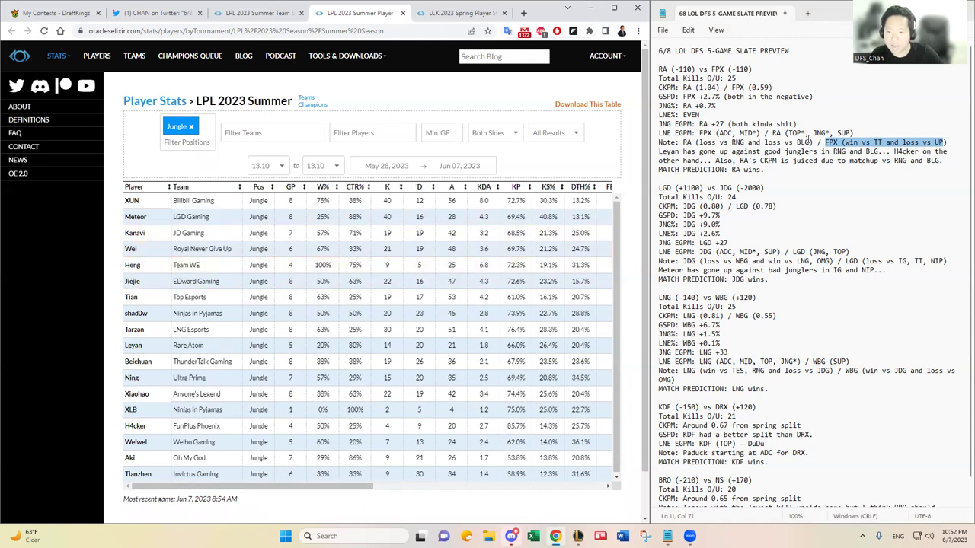
- Highlight the Rare Atom and FunPlus Phoenix junglers in the stats table, plus RA's losses to RNG and BLG in the notes
left_click(809, 139)
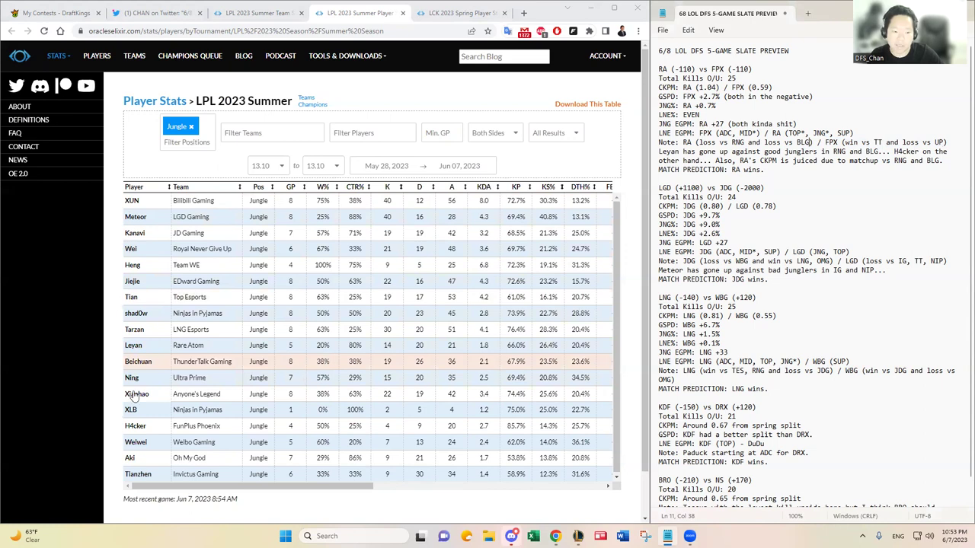
left_click_drag(204, 347, 124, 346)
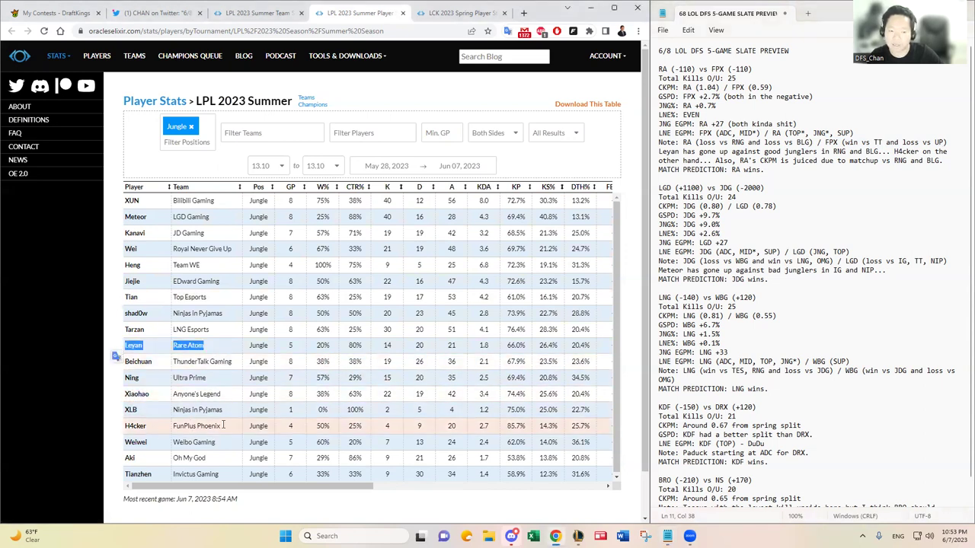
left_click_drag(232, 428, 110, 429)
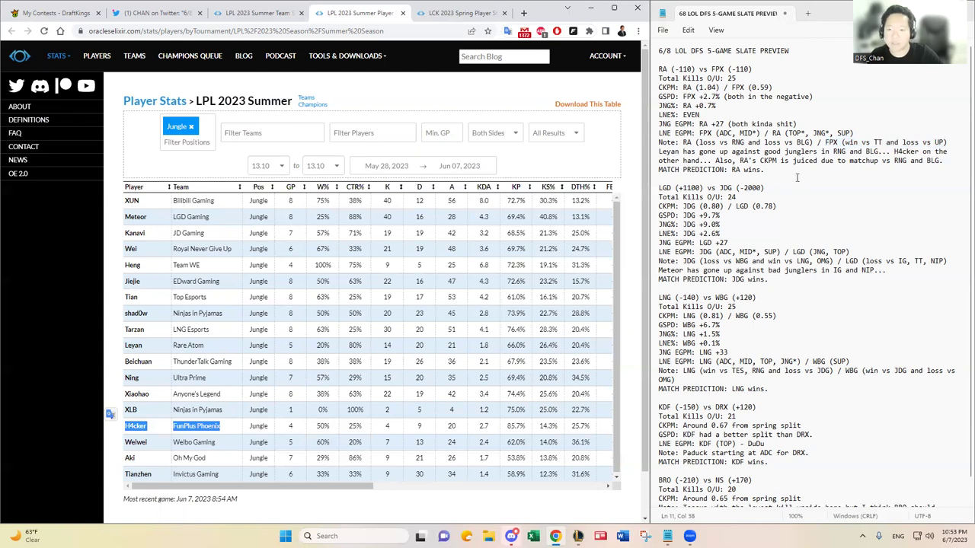
left_click_drag(683, 142, 813, 144)
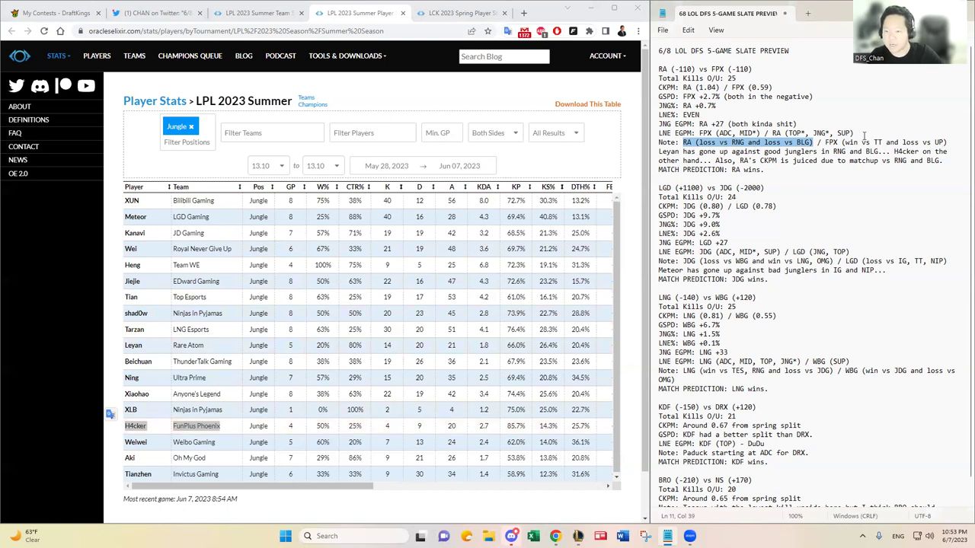
- Highlight the LNE EGPM line of the RA vs FPX notes, including FPX's ADC and MID lane advantages
left_click_drag(861, 134, 701, 131)
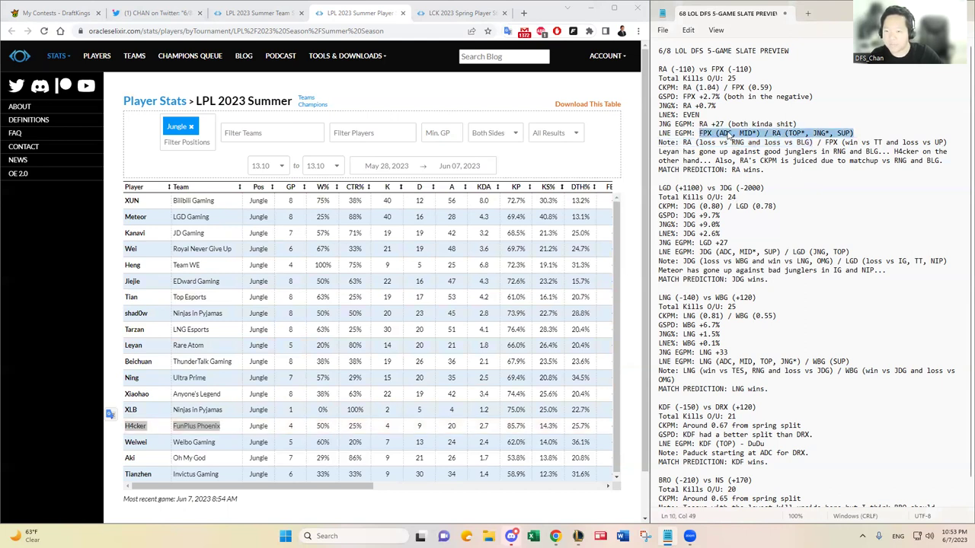
left_click(807, 132)
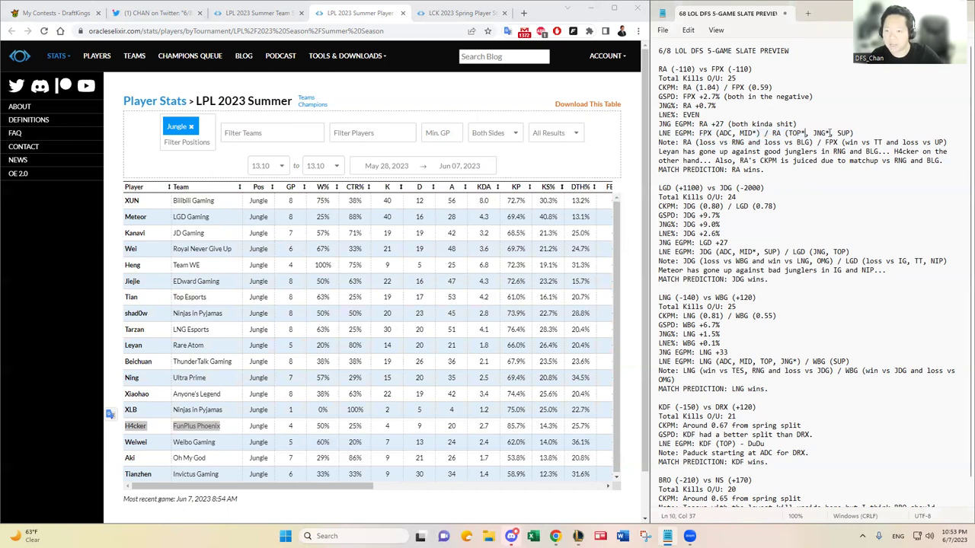
left_click_drag(859, 133, 757, 133)
left_click(732, 133)
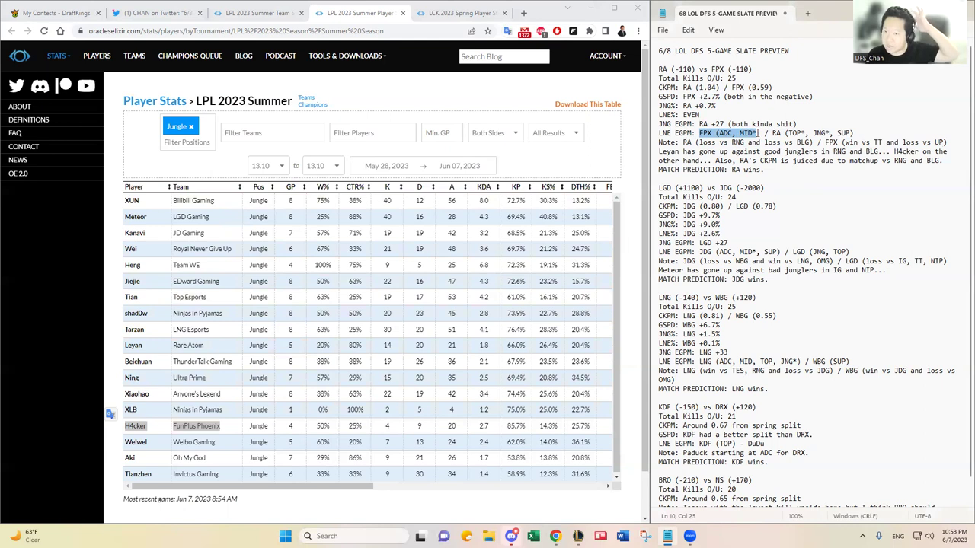
- Highlight MID* in the RA vs FPX lane EGPM notes and bring up the tweet photo of the RA and FPX starters
left_click(750, 133)
left_click_drag(739, 134, 759, 134)
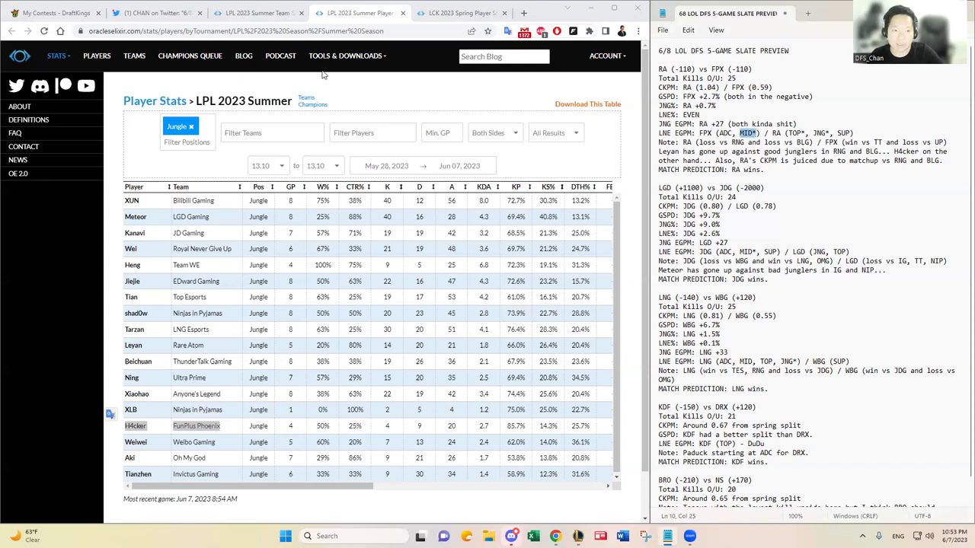
left_click(158, 14)
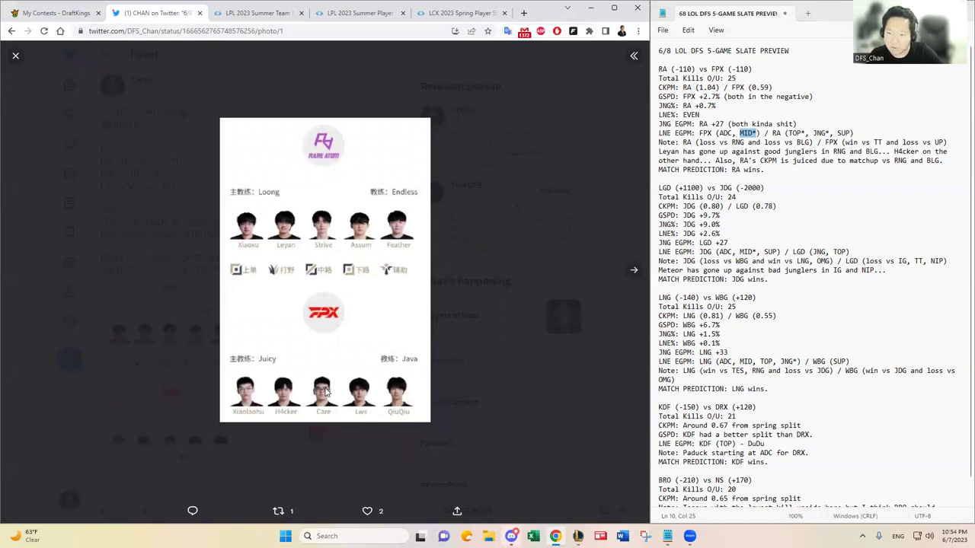
left_click(821, 172)
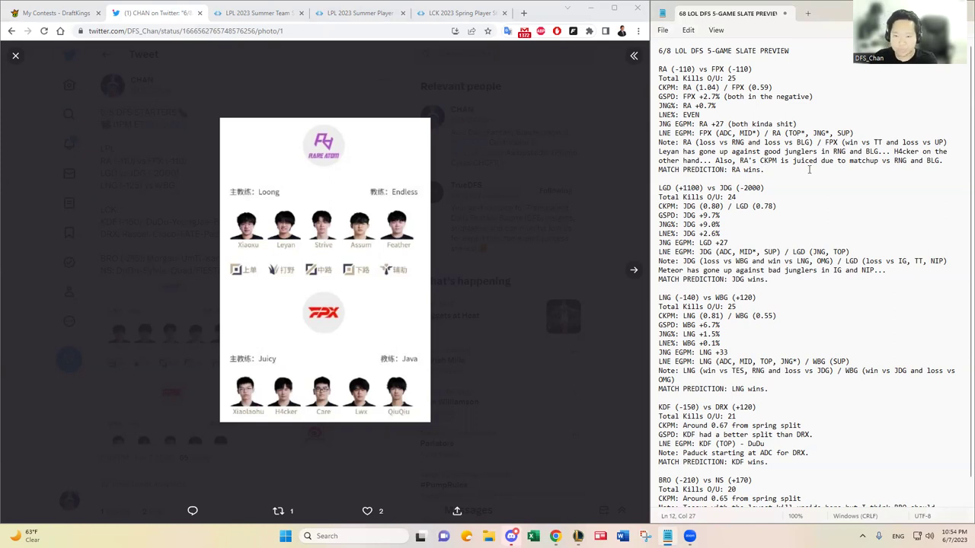
- Highlight LGD's jungle EGPM advantage in the LGD vs JDG notes and show the photo of both teams' starters
left_click(802, 207)
left_click_drag(766, 187, 699, 242)
left_click(731, 243)
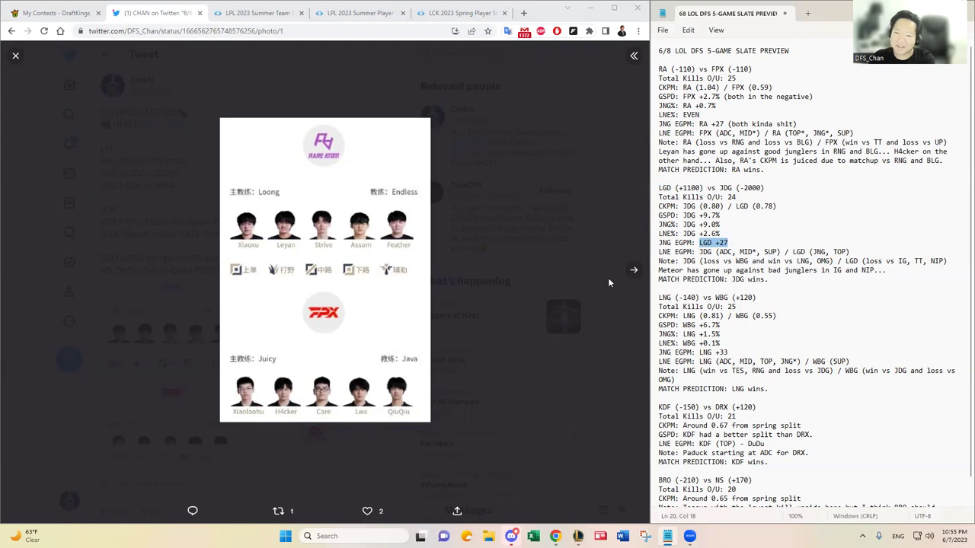
left_click(633, 271)
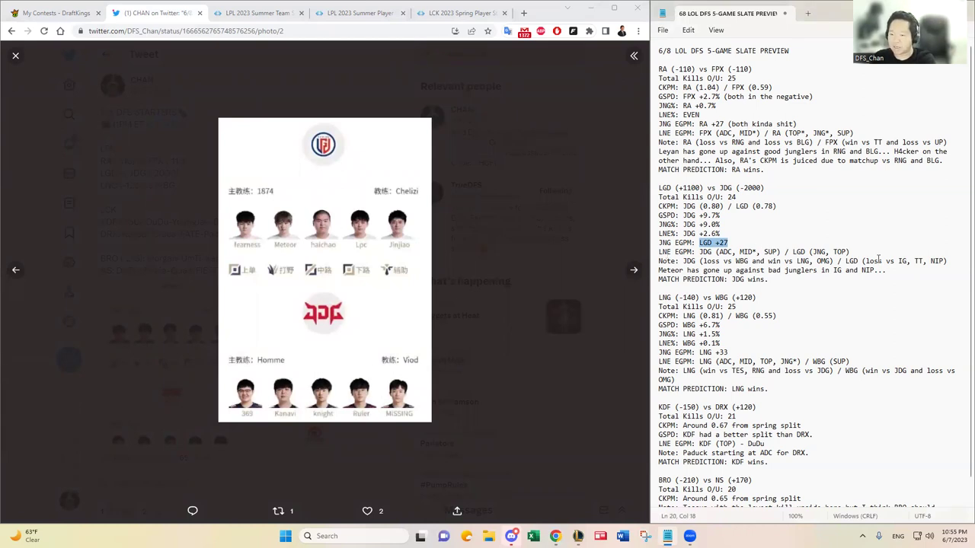
- Highlight LGD's losses to IG and NIP in the notes, plus its JNG and TOP advantages in the LNE EGPM line
mouse_move(899, 261)
left_mouse_down()
mouse_move(946, 260)
mouse_move(907, 265)
left_mouse_up()
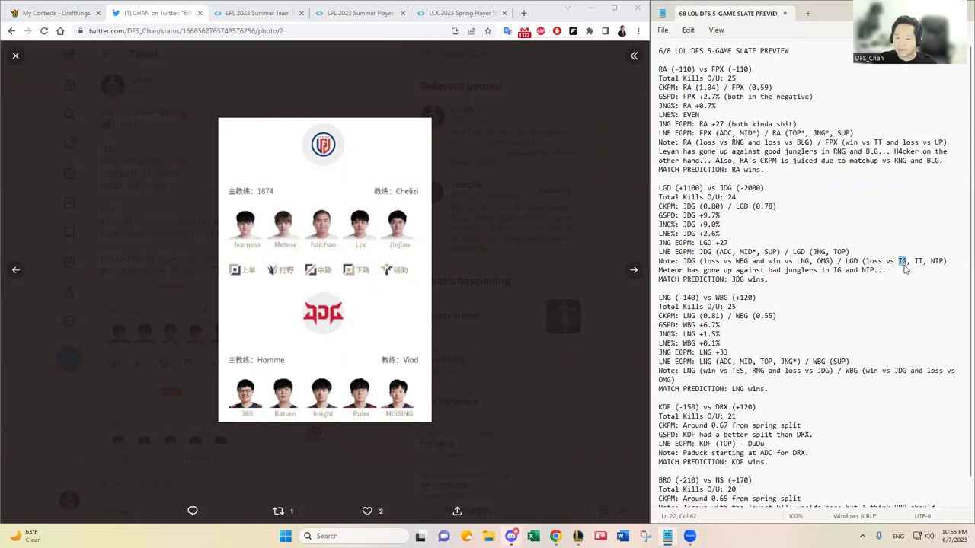
left_click_drag(914, 262, 944, 261)
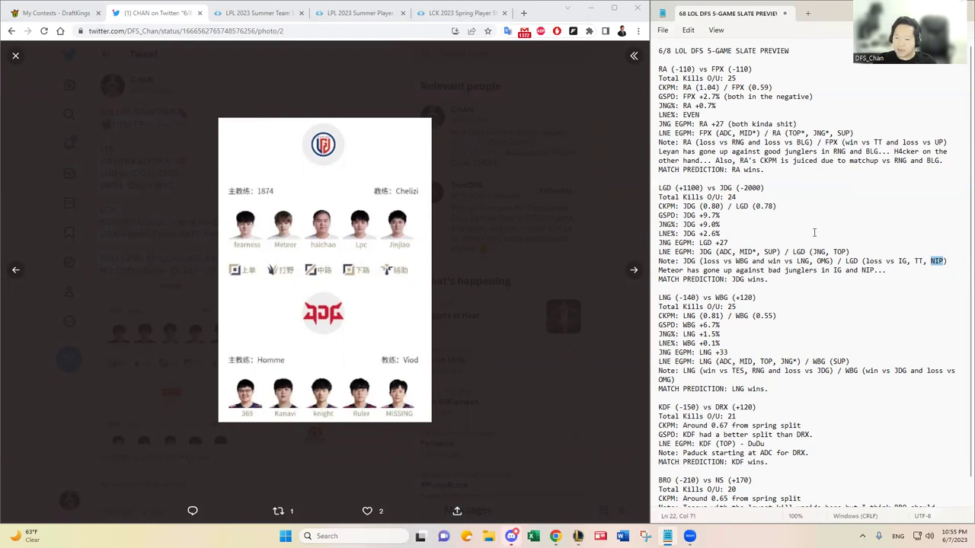
left_click_drag(849, 252, 789, 252)
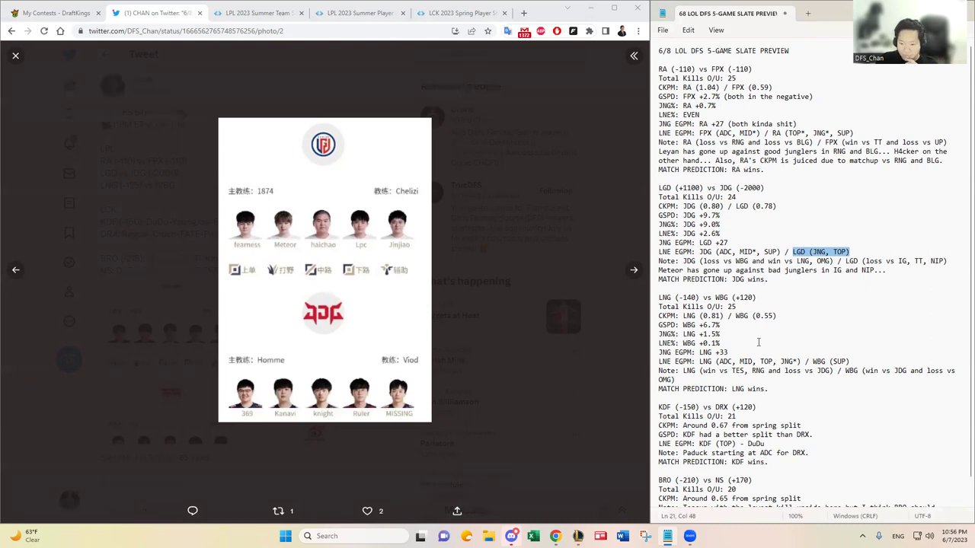
- Highlight the Total Kills O/U line in the LGD vs JDG notes
key("Down")
key("Down")
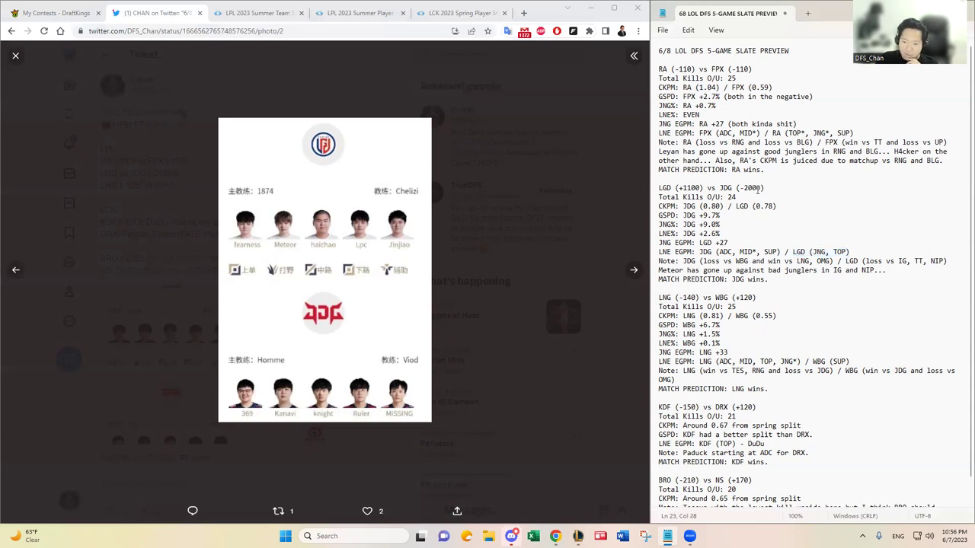
left_click_drag(753, 195, 632, 195)
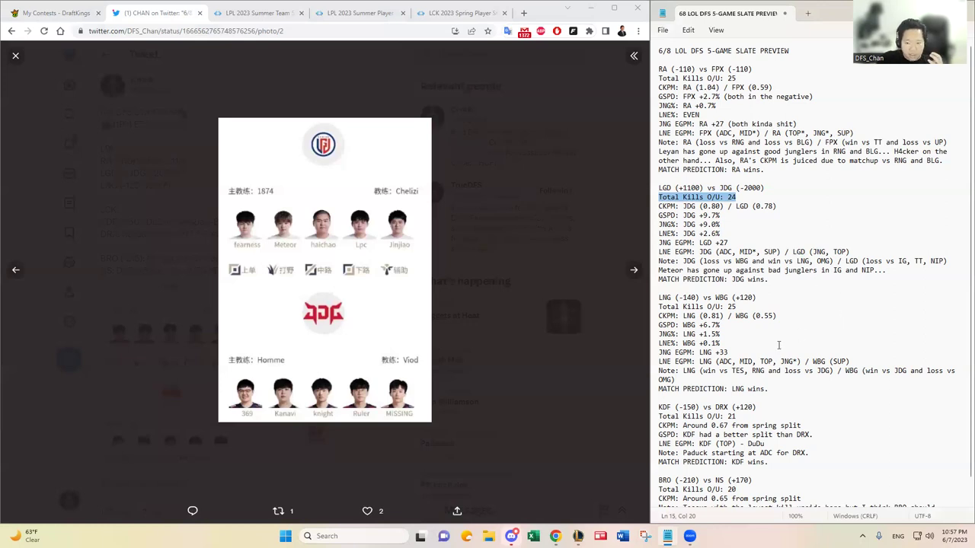
- Highlight WBG's results against JDG and OMG in the notes and show the photo of the LNG and WBG starters
left_click(786, 316)
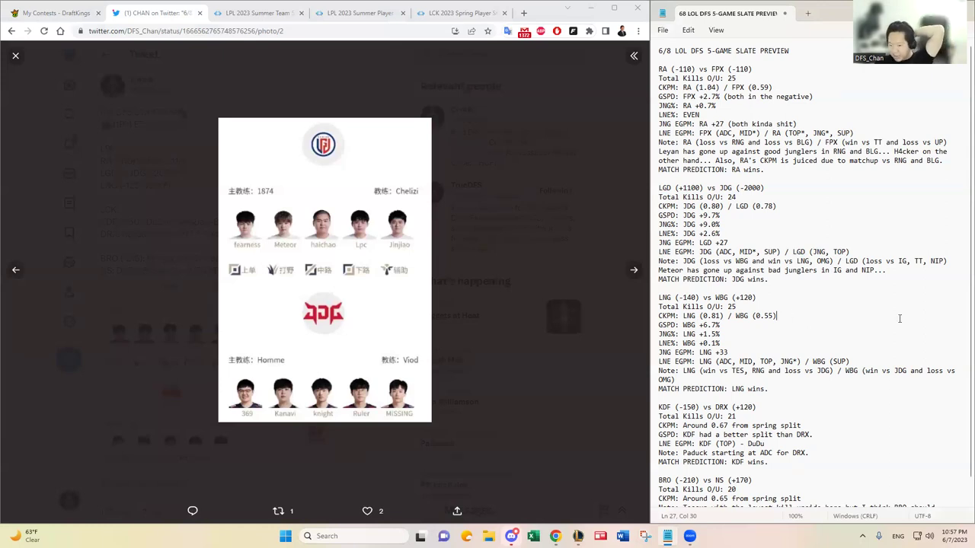
left_click_drag(903, 388, 853, 373)
left_click(860, 375)
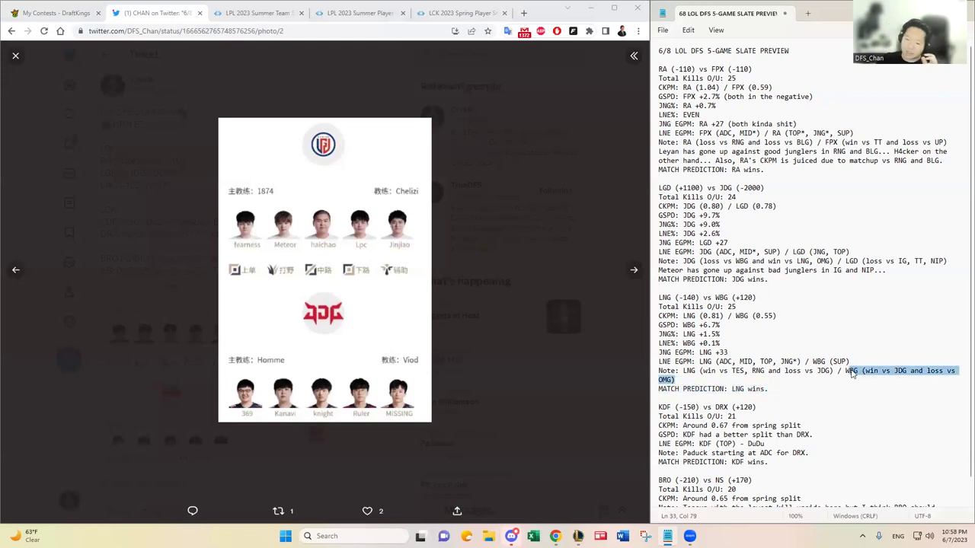
left_click(633, 270)
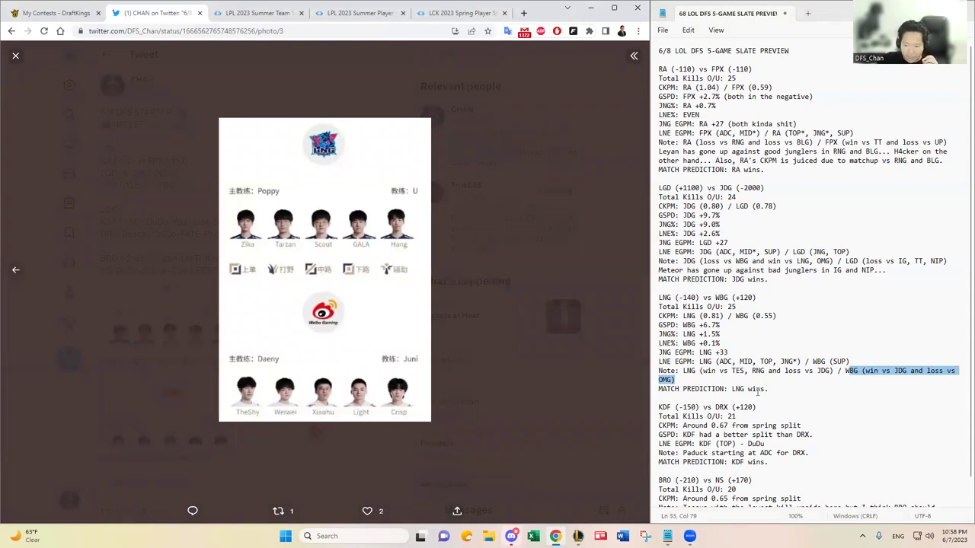
left_click_drag(926, 375, 929, 377)
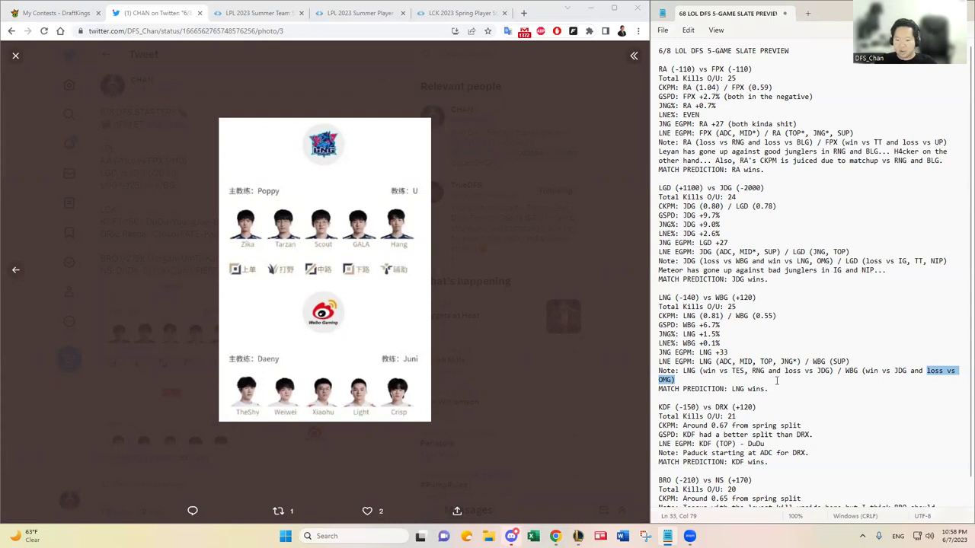
- Highlight LNG's odds in the LNG vs WBG notes and its ADC, MID, TOP and JNG* lane EGPM advantages
left_click_drag(678, 298, 695, 296)
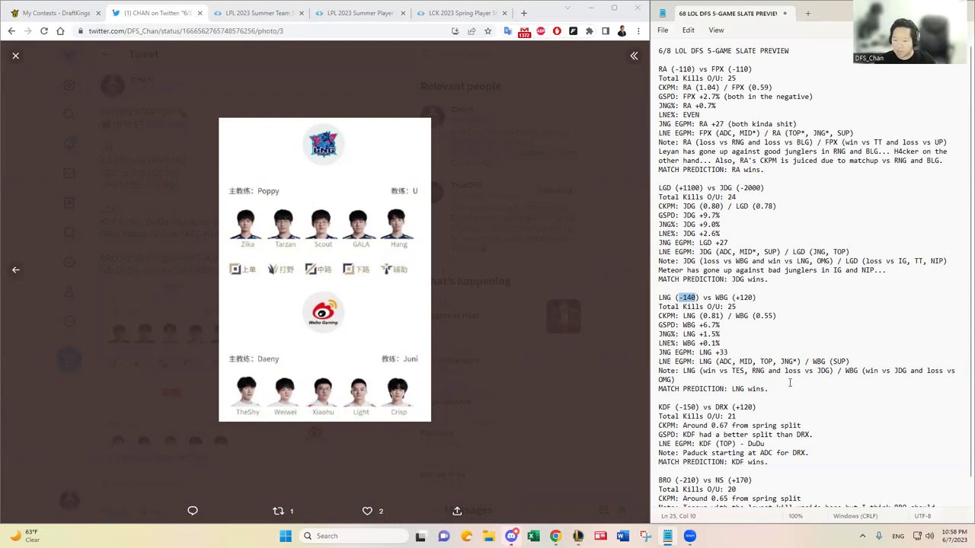
left_click_drag(851, 362, 656, 323)
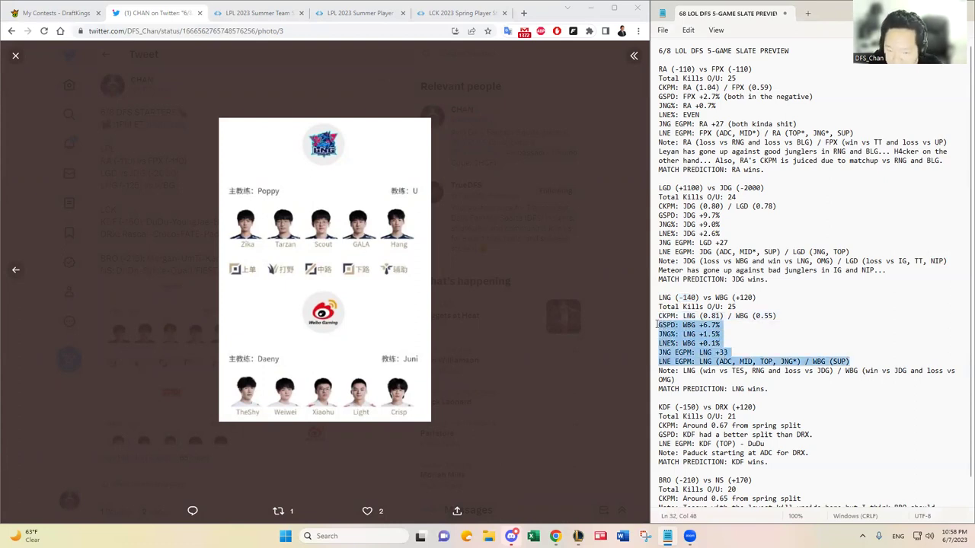
left_click(718, 362)
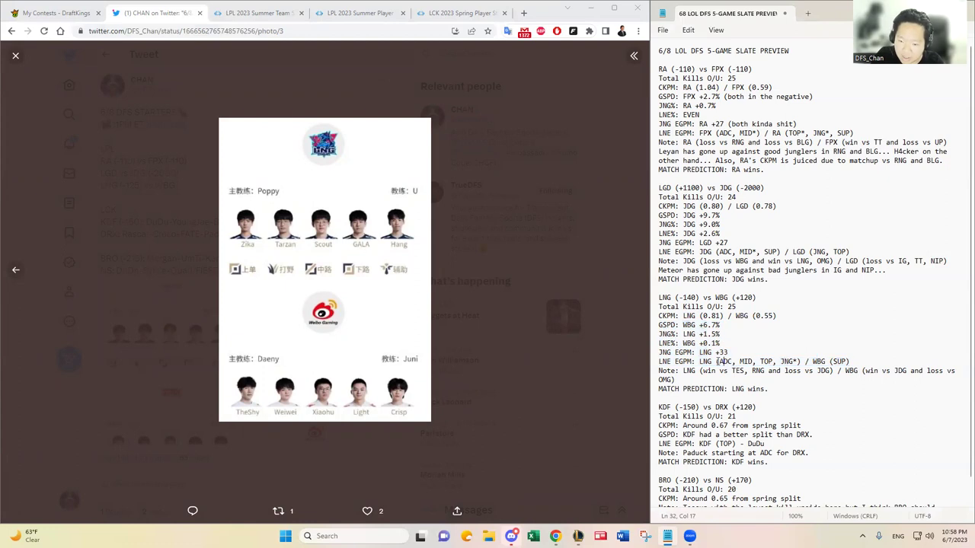
left_click_drag(740, 363, 798, 361)
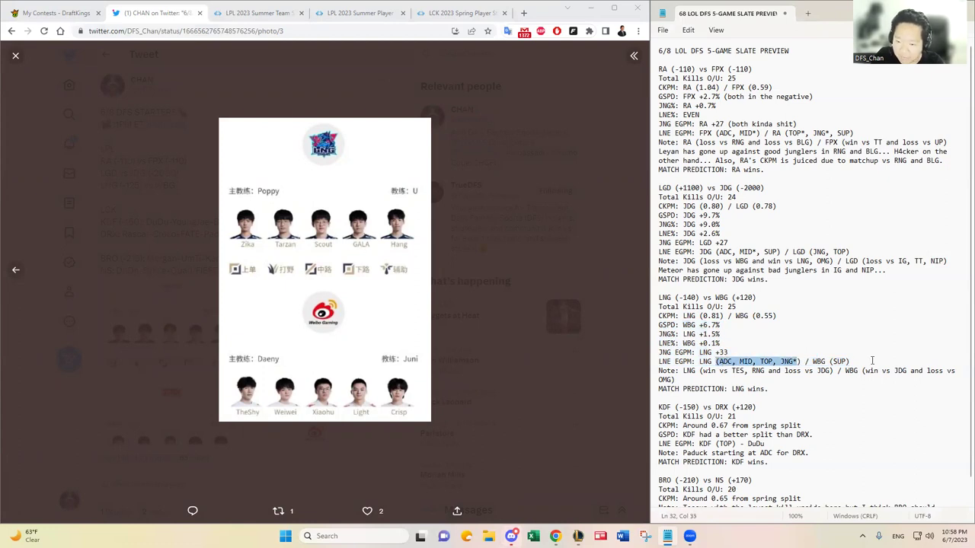
left_click(872, 360)
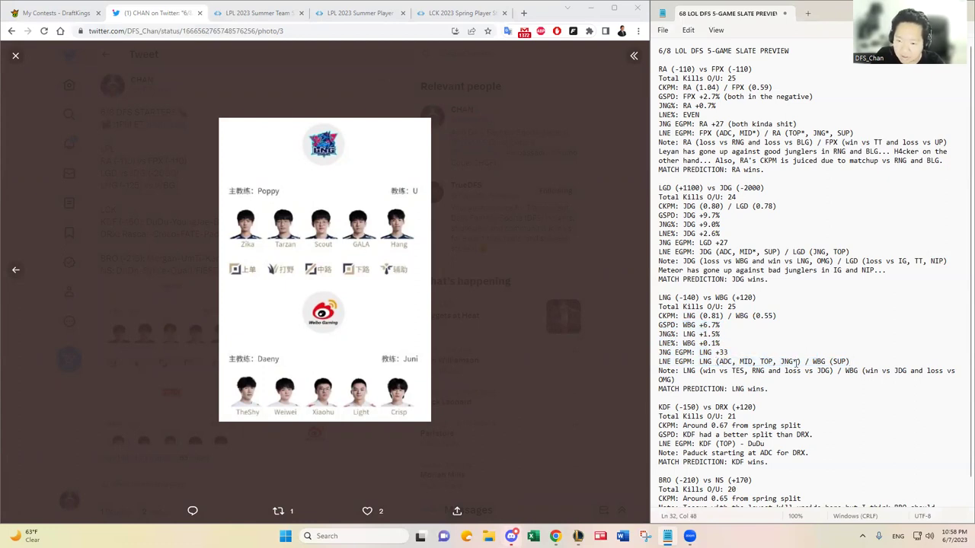
left_click_drag(798, 362, 780, 361)
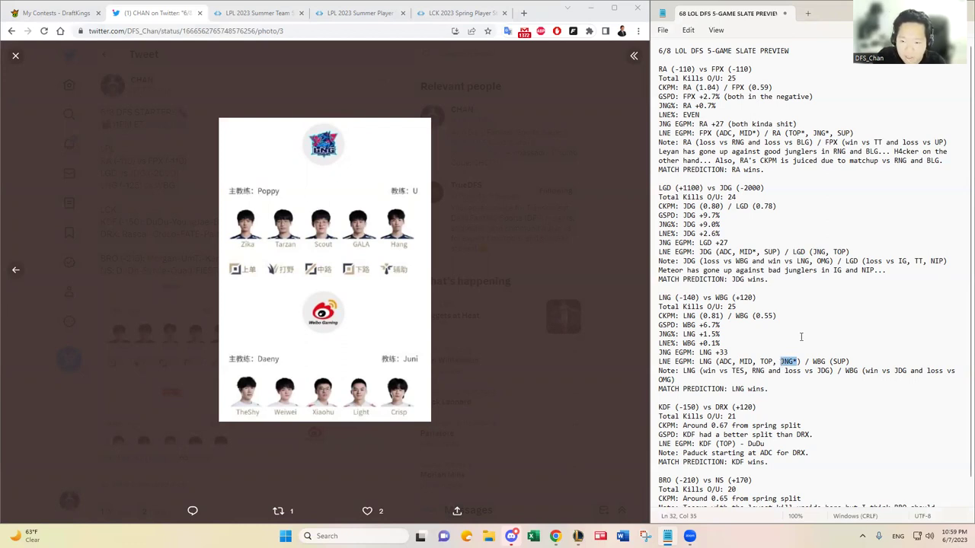
- Highlight WBG's CKPM in the LNG vs WBG notes, along with its opponents JDG and OMG in the note line
left_click_drag(798, 326, 658, 307)
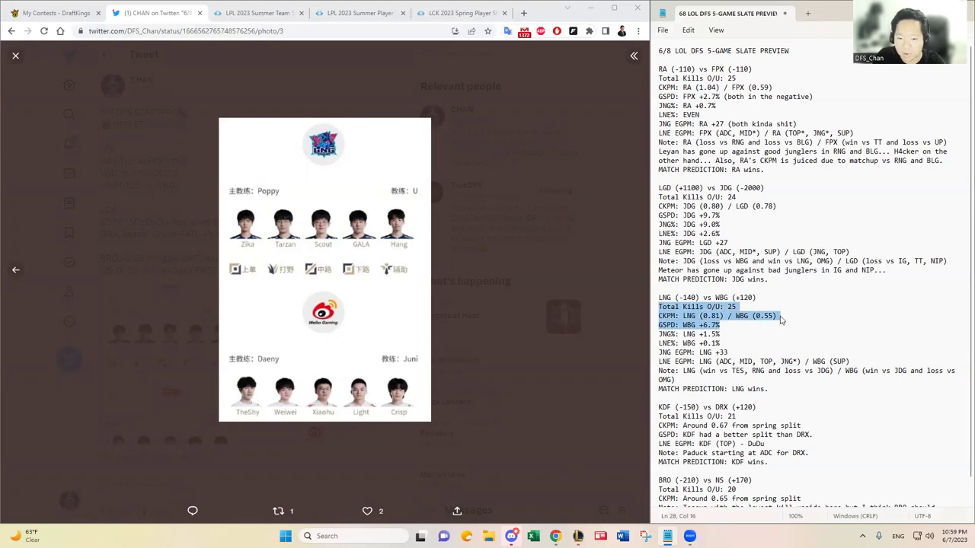
left_click_drag(777, 315, 736, 316)
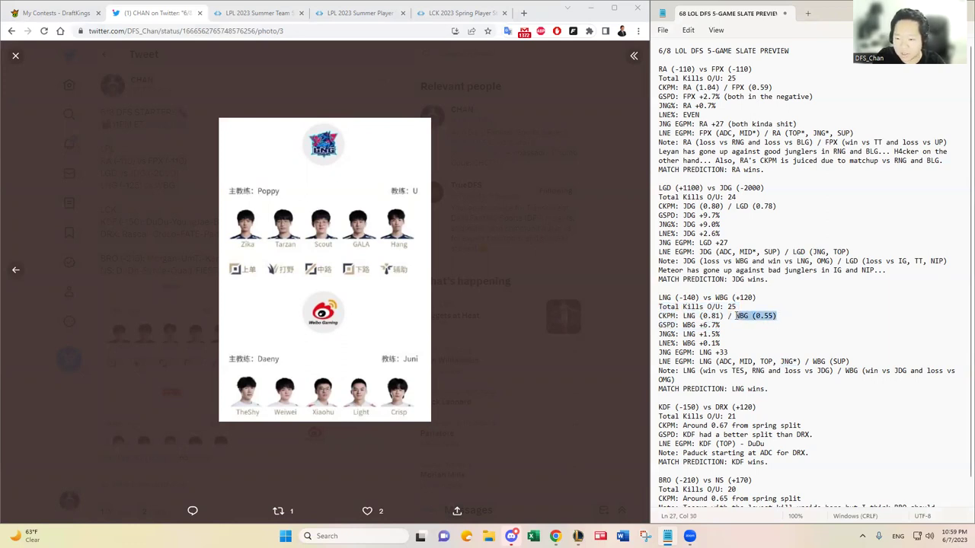
left_click_drag(906, 371, 895, 374)
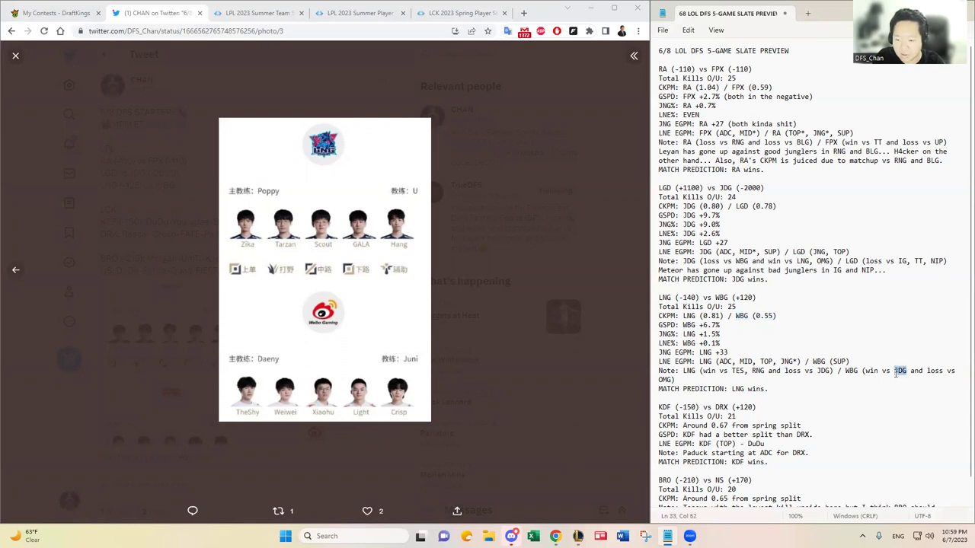
left_click_drag(673, 379, 658, 380)
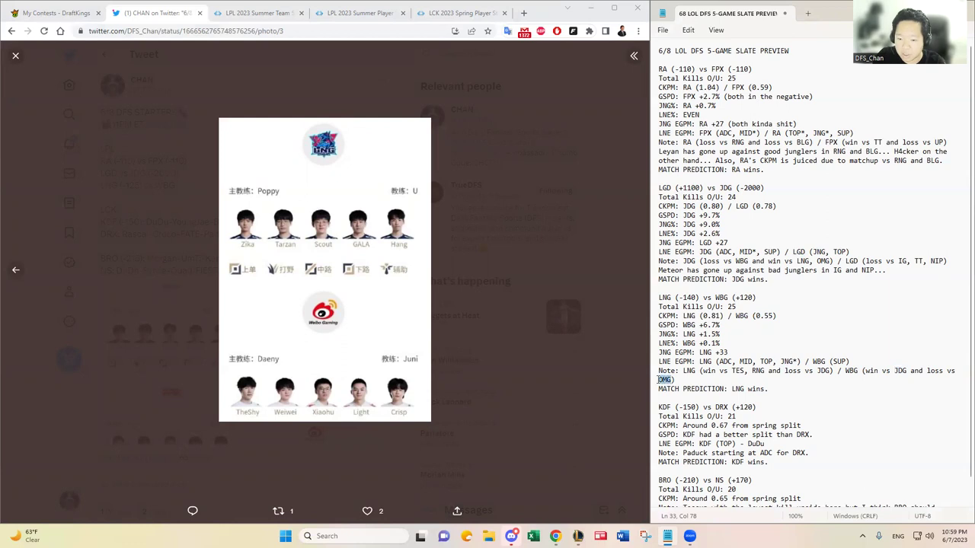
left_click(779, 316)
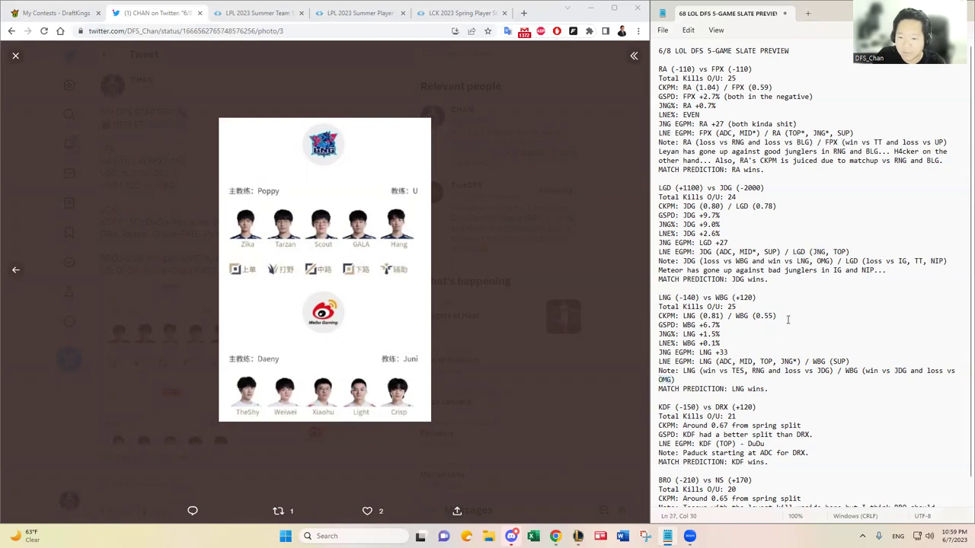
- Sort the LPL 2023 Summer team stats by CKPM in descending order and highlight Weibo Gaming's CKPM
left_click(248, 14)
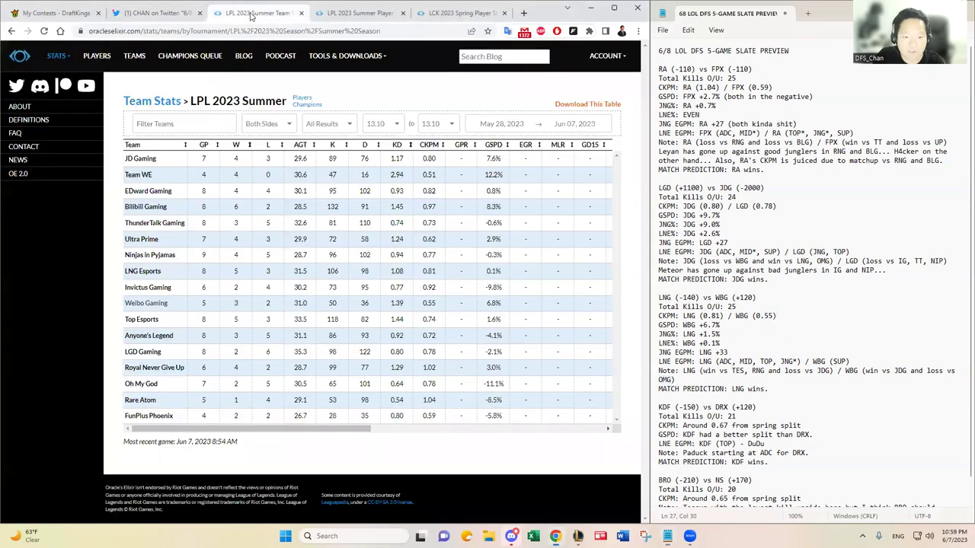
left_click(424, 145)
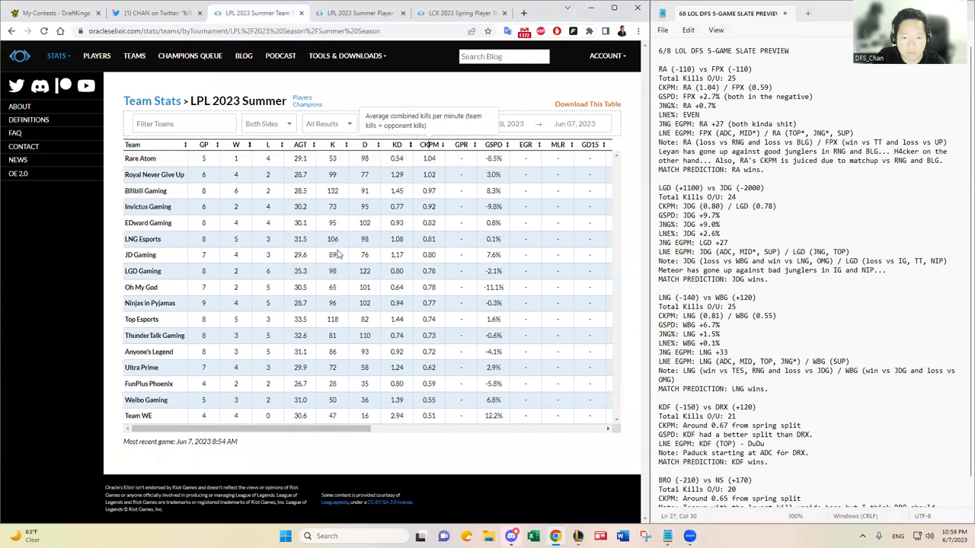
double_click(431, 399)
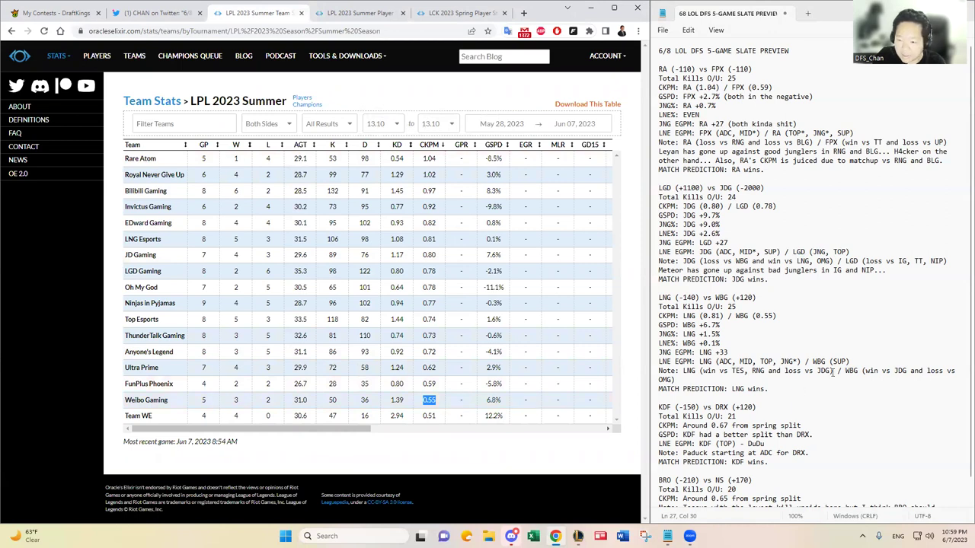
- Highlight the CKPM comparison of LNG and WBG in the notes, ending at the match prediction line
left_click_drag(777, 315, 682, 315)
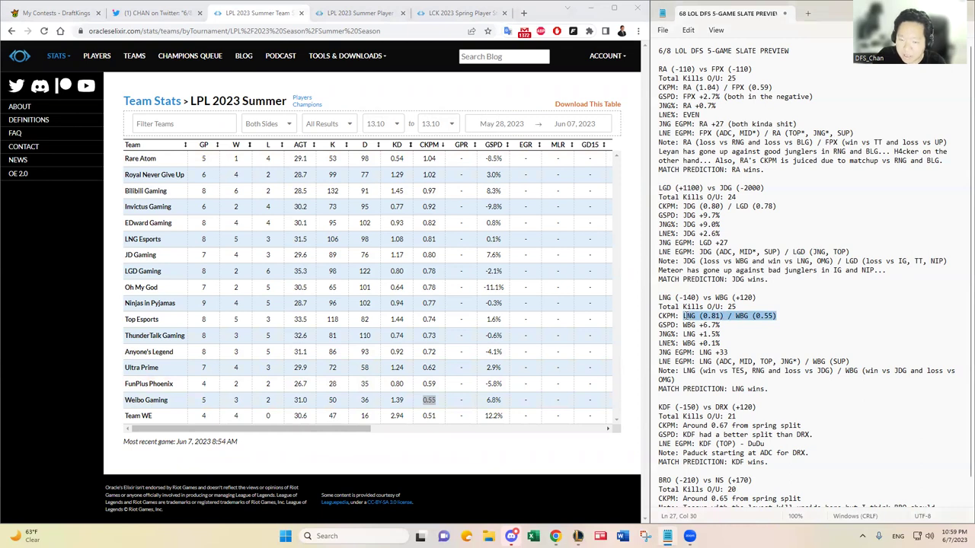
left_click_drag(682, 315, 785, 381)
left_click(790, 389)
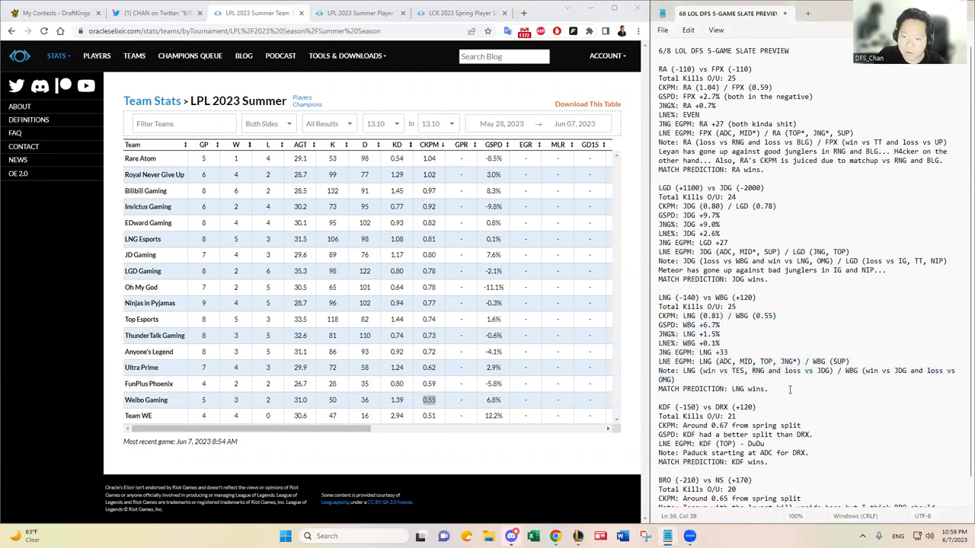
scroll(778, 242, "down", 1)
scroll(771, 252, "up", 1)
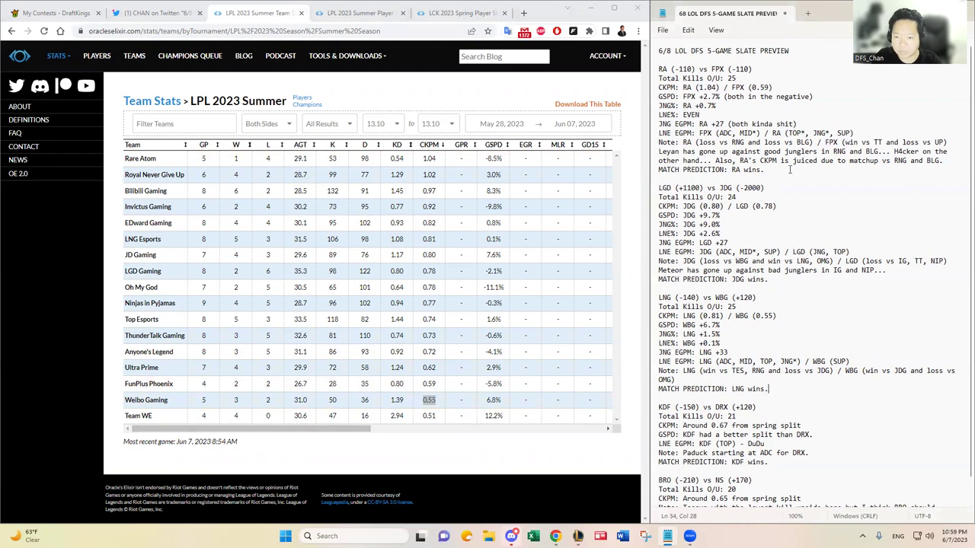
- Highlight the full notes blocks of the LGD vs JDG, RA vs FPX and LNG vs WBG matchups in turn
left_click_drag(769, 280, 635, 188)
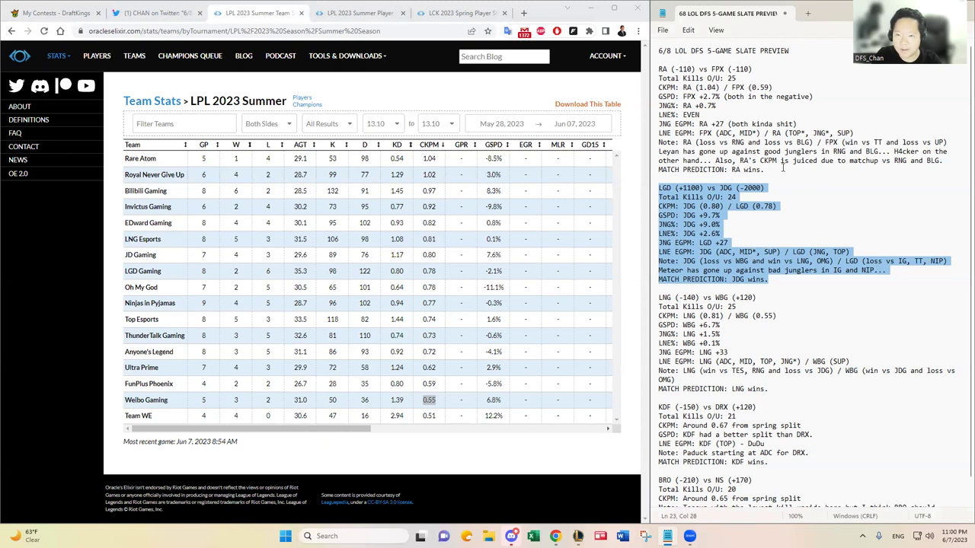
left_click_drag(782, 168, 623, 69)
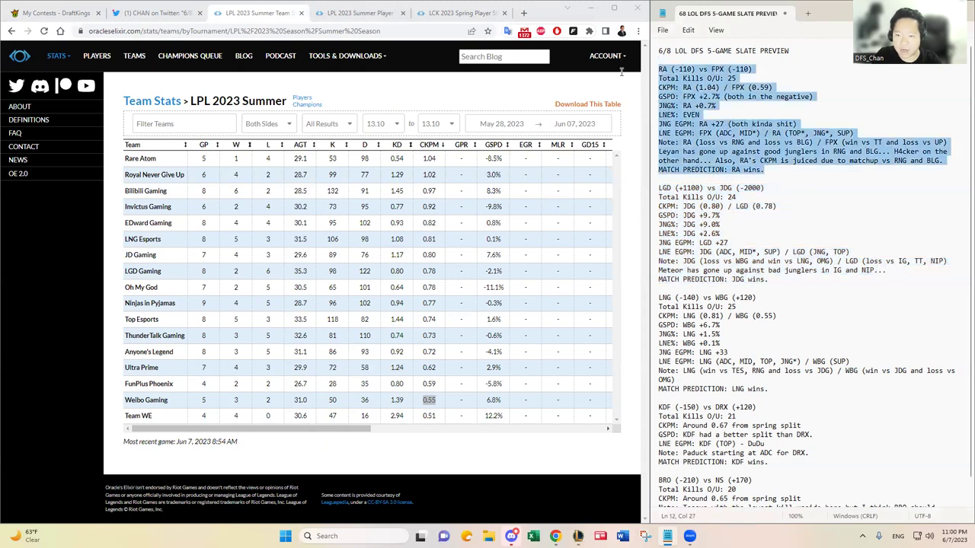
left_click_drag(776, 389, 626, 303)
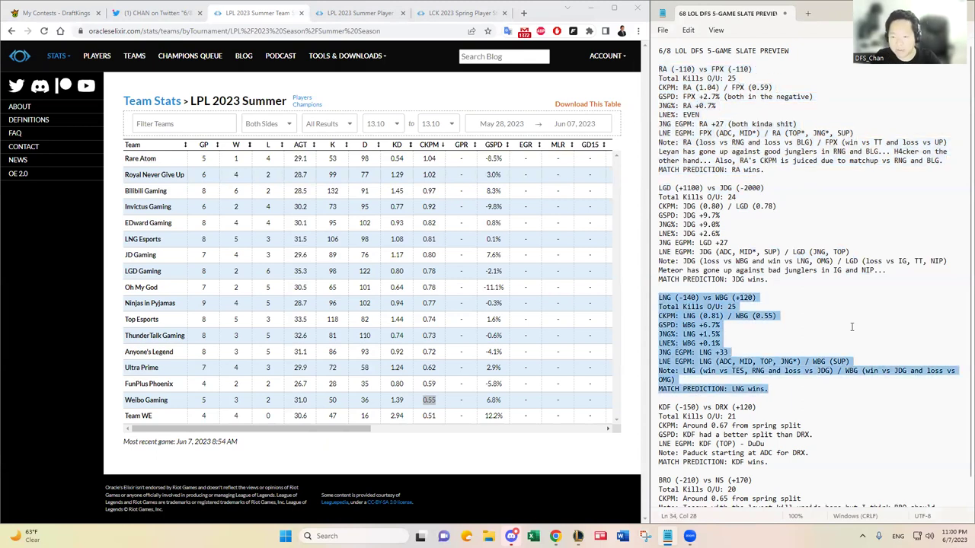
left_click(810, 389)
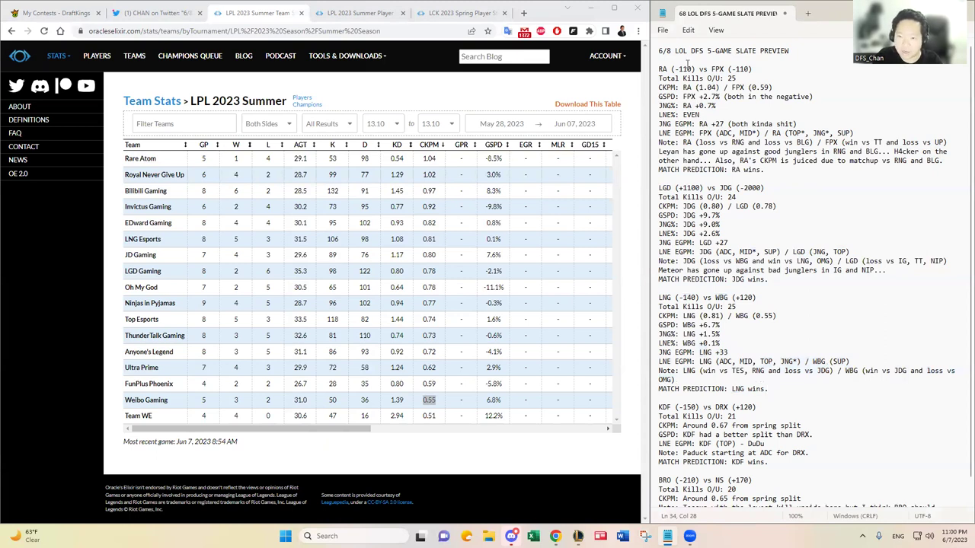
- Highlight the RA vs FPX heading and WBG (+120) in the LNG vs WBG heading of the notes
left_click_drag(754, 69, 638, 70)
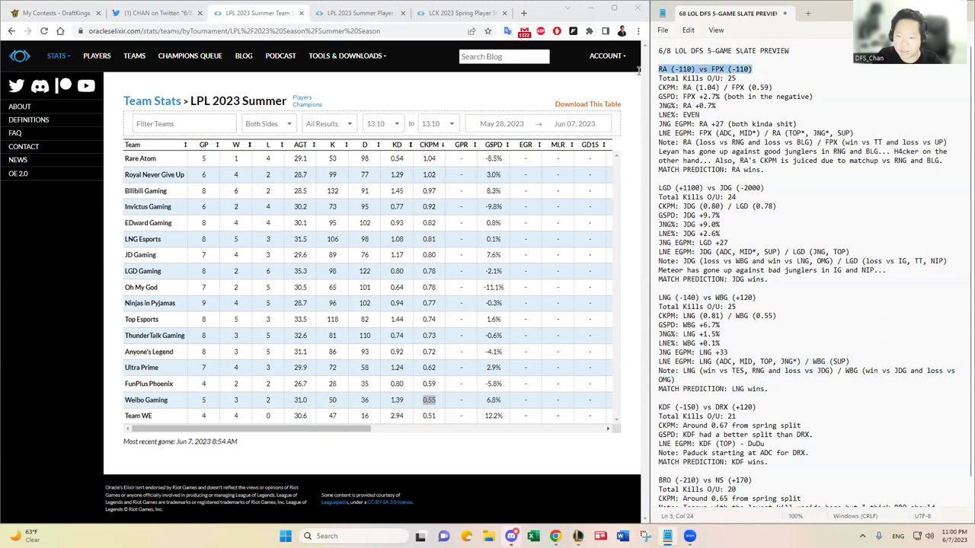
left_click_drag(756, 297, 714, 298)
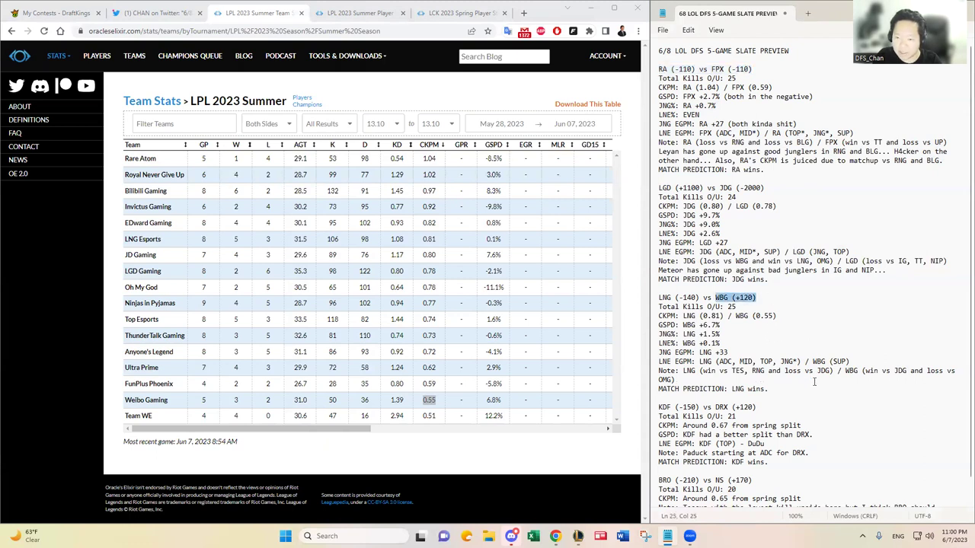
scroll(830, 392, "down", 1)
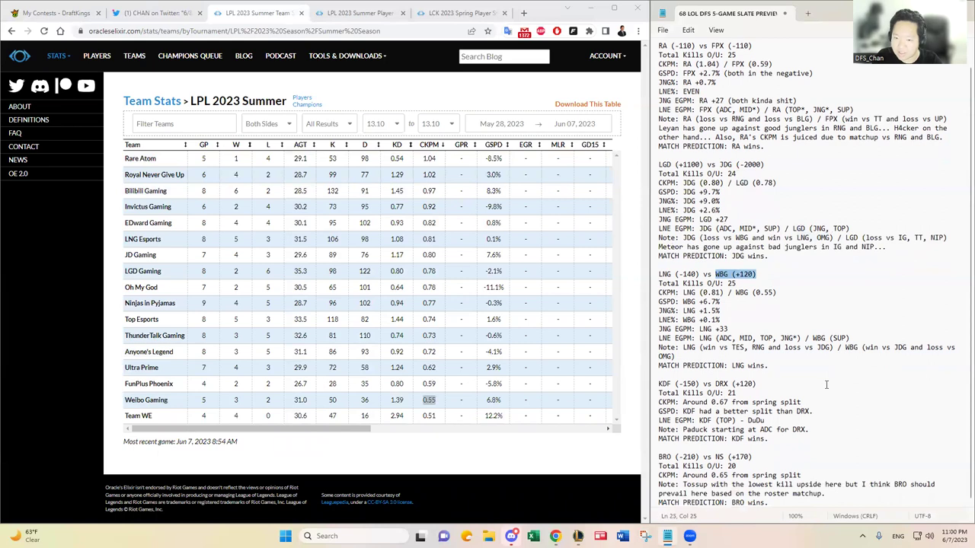
left_click(796, 368)
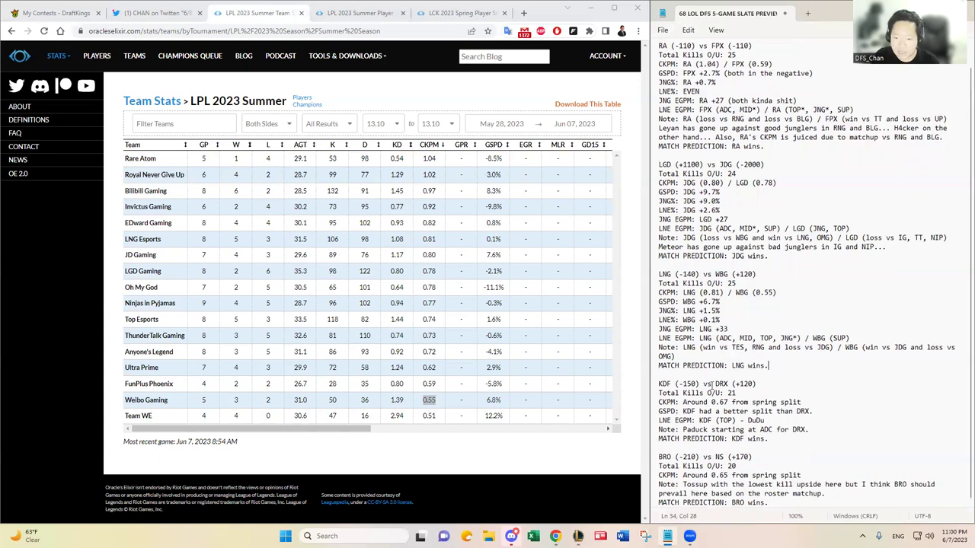
- Highlight the KDF vs DRX and BRO vs NS notes blocks, and DRX (+120) in its heading
triple_click(659, 385)
left_click(666, 383)
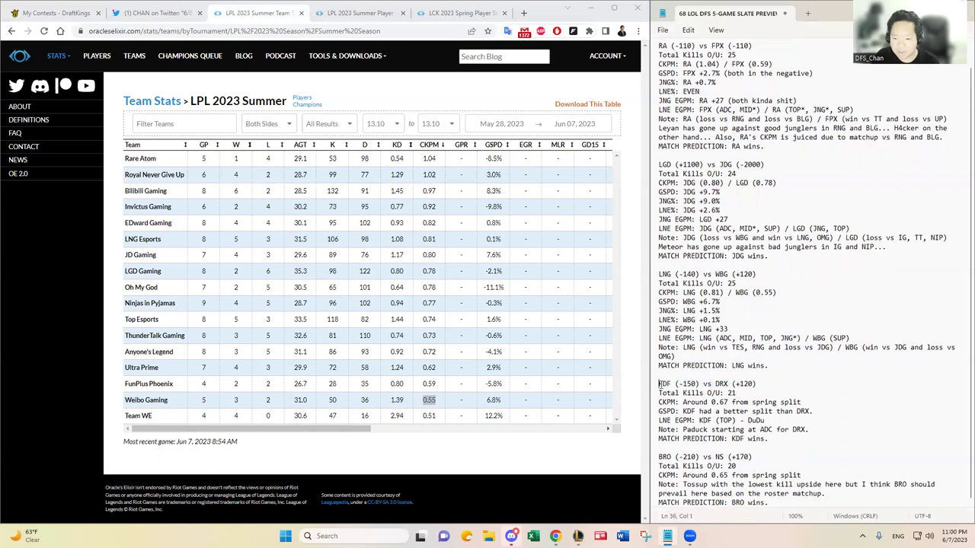
left_click_drag(658, 384, 893, 502)
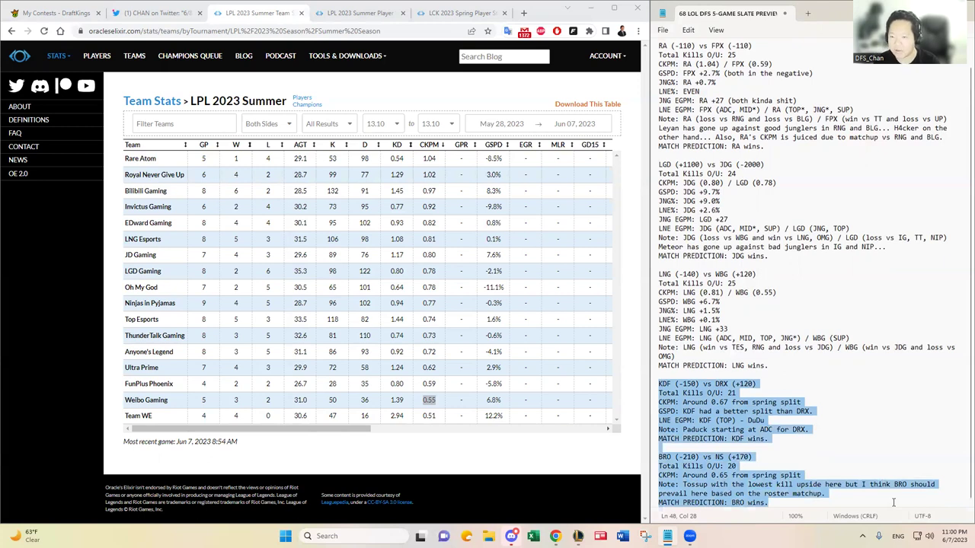
left_click(792, 421)
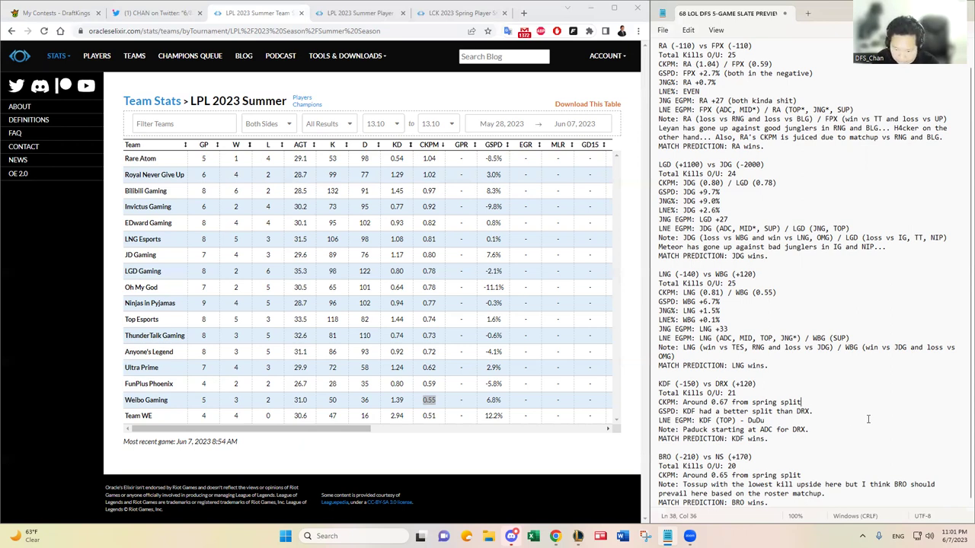
left_click_drag(783, 499, 653, 385)
left_click(743, 387)
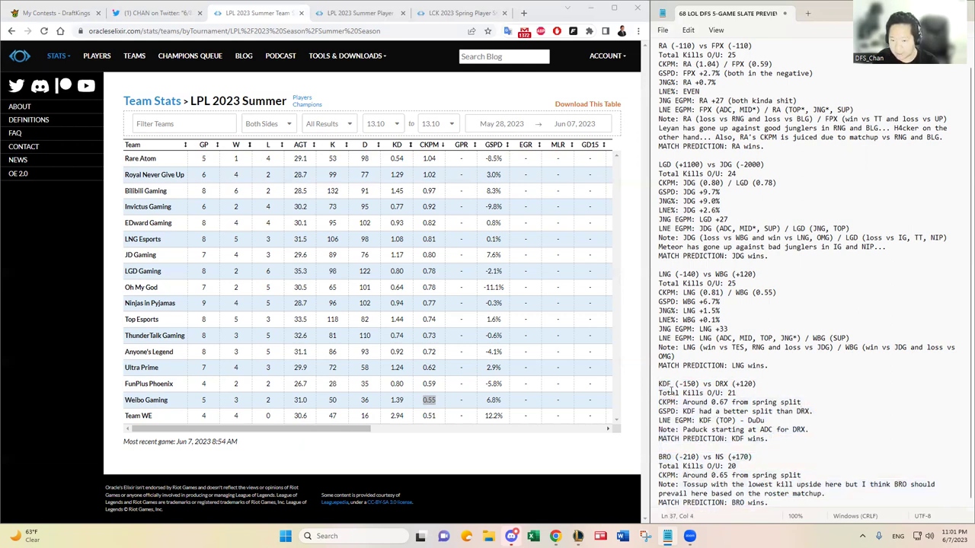
left_click_drag(759, 386, 716, 387)
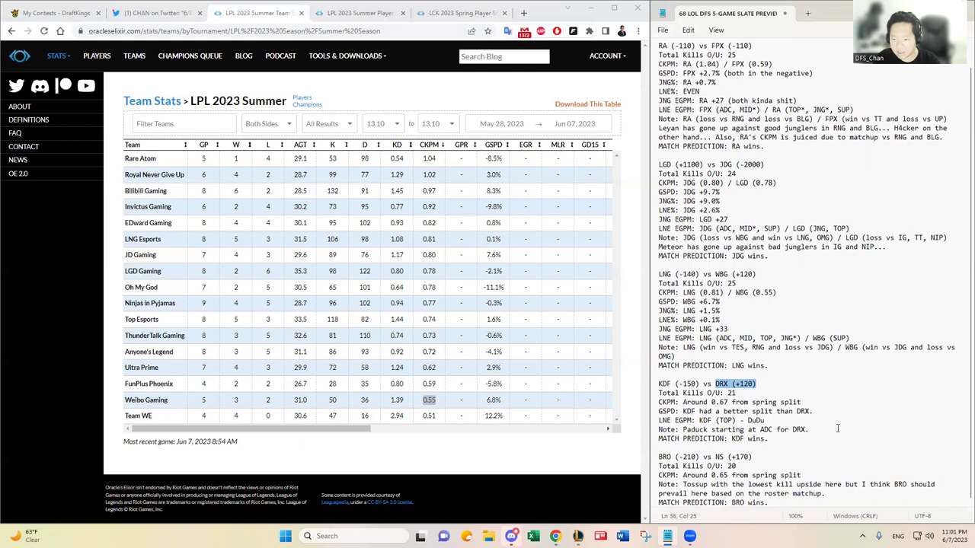
- Append "KDF was in very good form toward the end" to the note line of the KDF vs DRX matchup
type("KDF has")
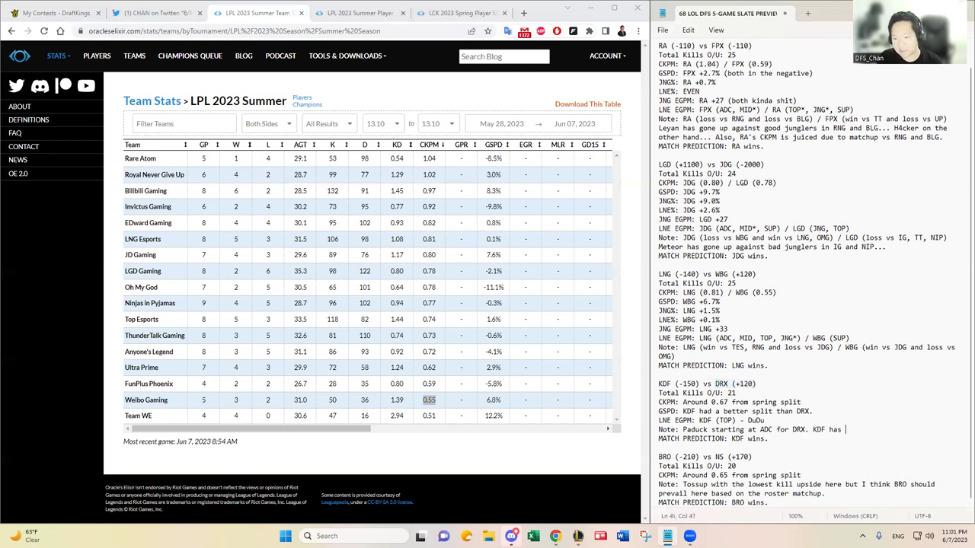
key("BackSpace")
key("BackSpace")
type("d a very good ")
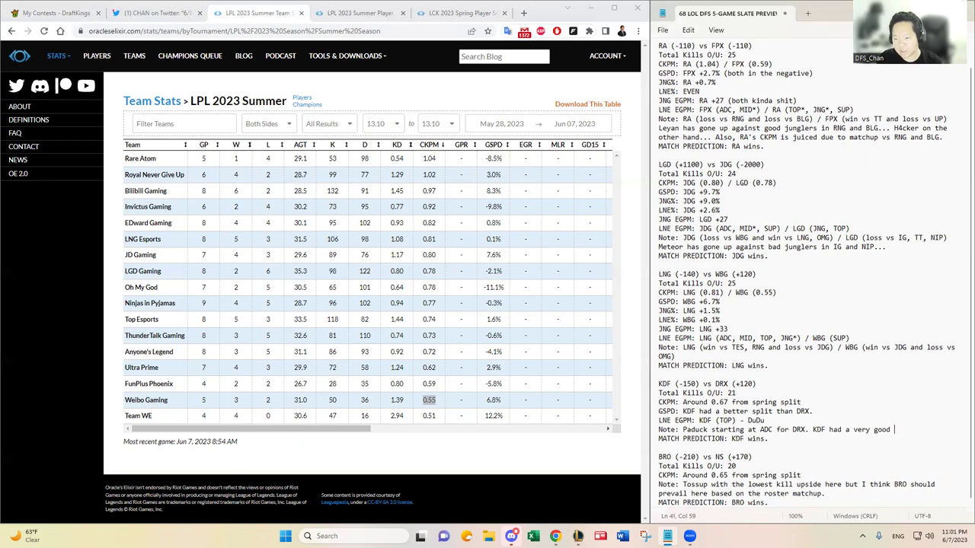
type("spr")
key("BackSpace")
key("BackSpace")
key("BackSpace")
key("BackSpace")
key("BackSpace")
key("BackSpace")
key("BackSpace")
key("BackSpace")
key("BackSpace")
key("BackSpace")
key("BackSpace")
key("BackSpace")
key("BackSpace")
key("BackSpace")
key("BackSpace")
key("BackSpace")
key("BackSpace")
key("BackSpace")
key("BackSpace")
type("was in very good")
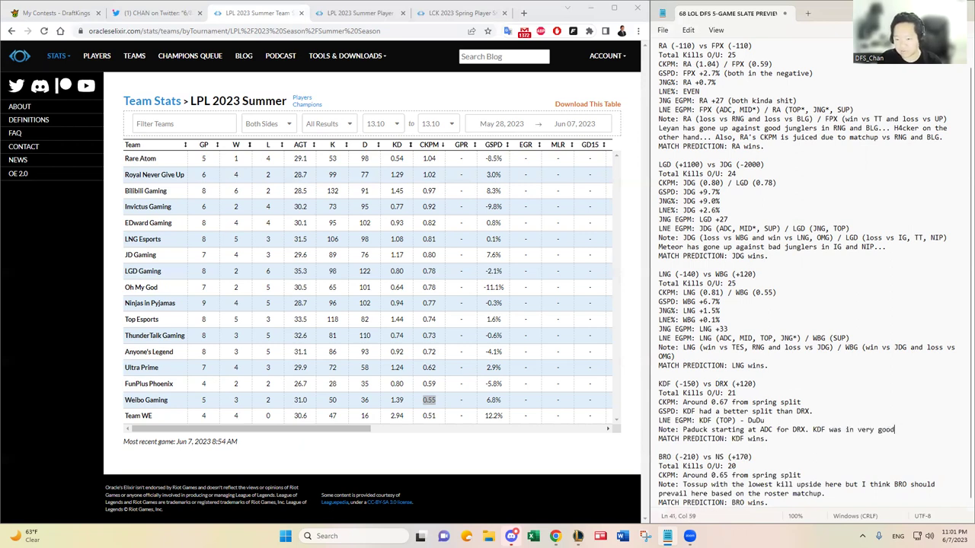
type(" form toward the end")
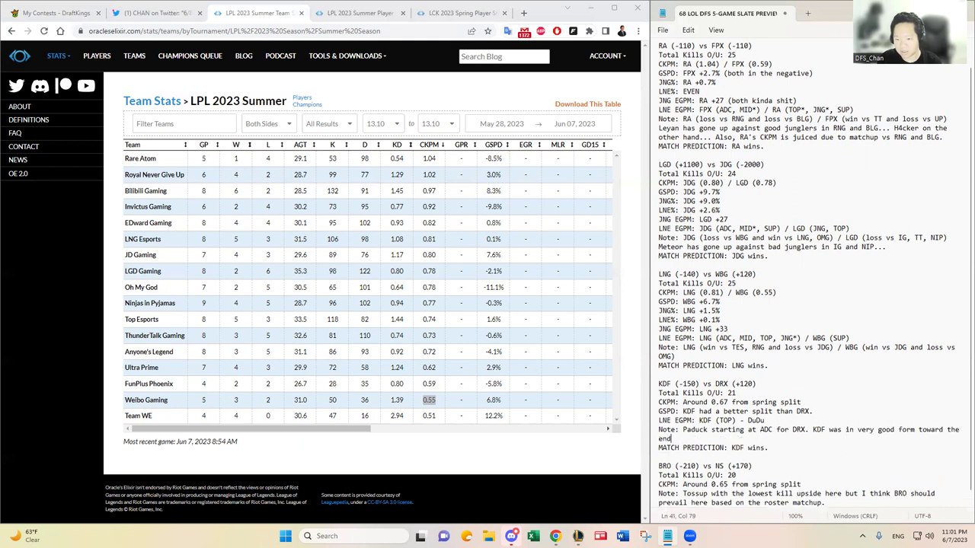
- Continue the KDF vs DRX note with "of the spring split, and I think that will continue with the same roster"
type(" of the spring split, I")
key("BackSpace")
type("and I think ")
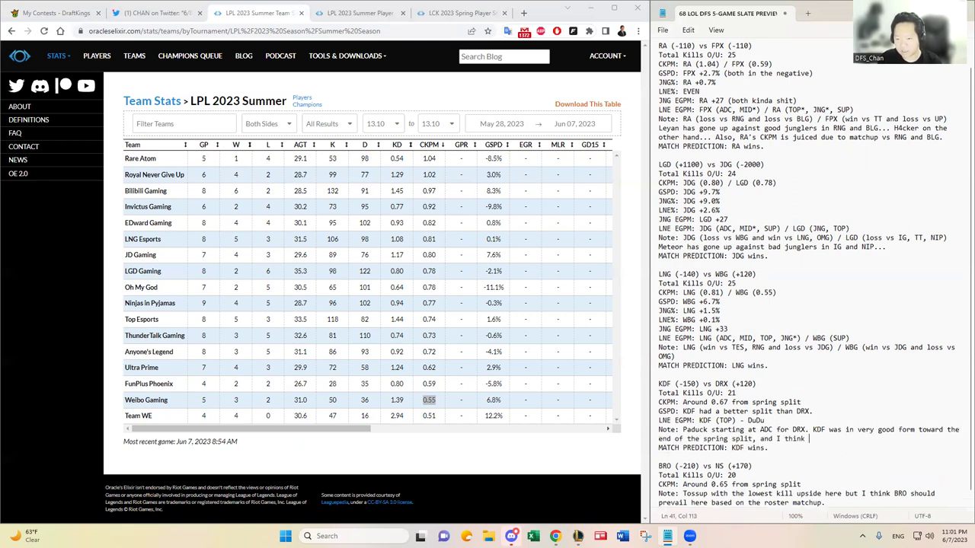
type("that will contiu")
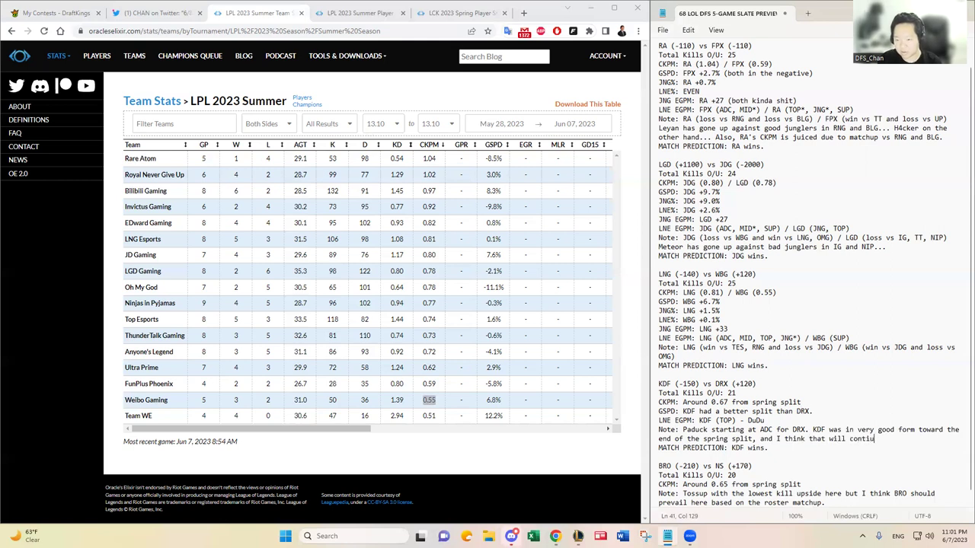
key("BackSpace")
type("nue  with the same roster")
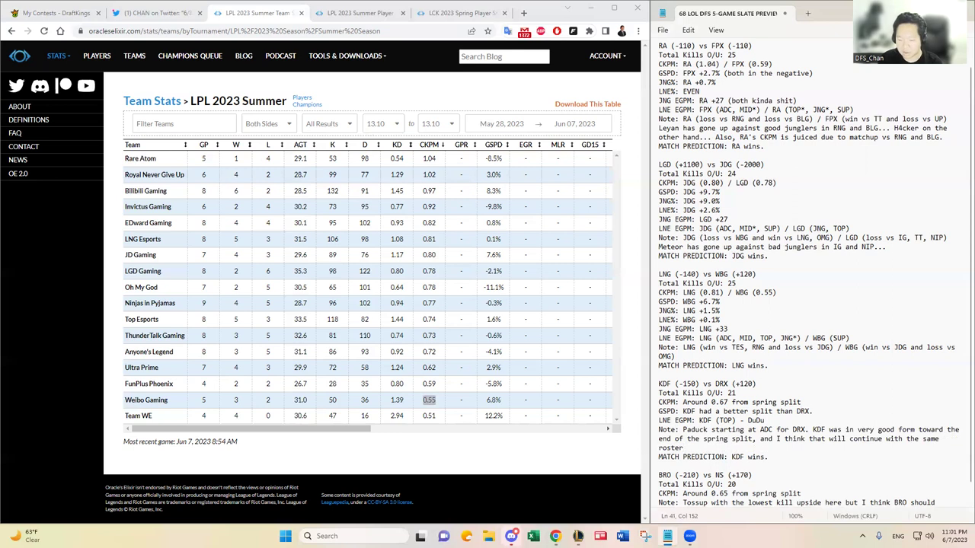
- Extend the note with "compared to the experiments that DRX is having with the new unproven ADC (18-year old from the Academy/Challengers level)."
type(" compared to the")
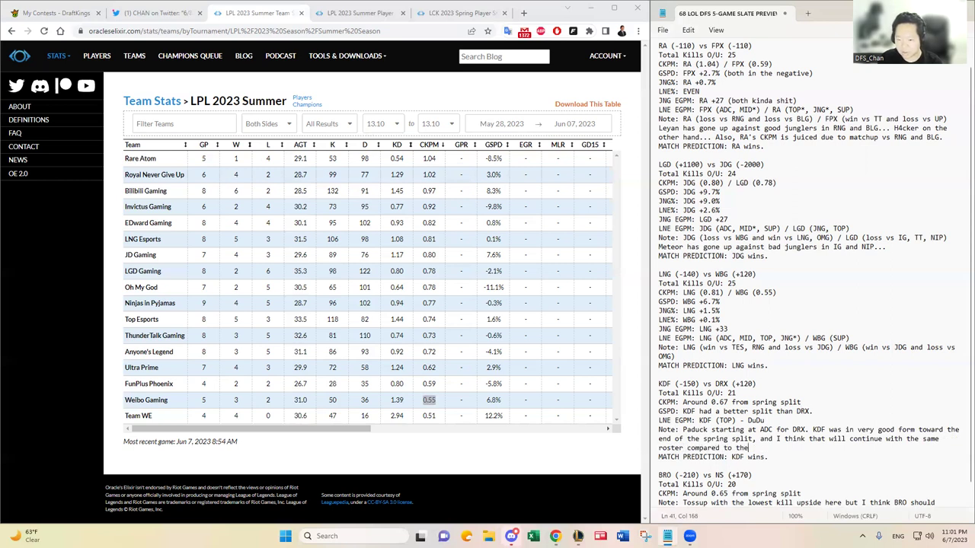
type(" experiments tha")
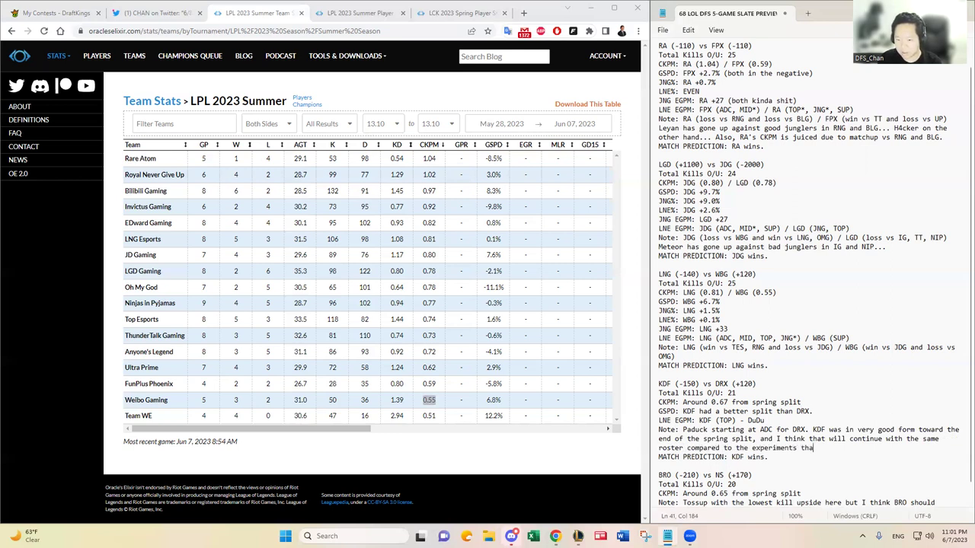
type("t DRX is having with a")
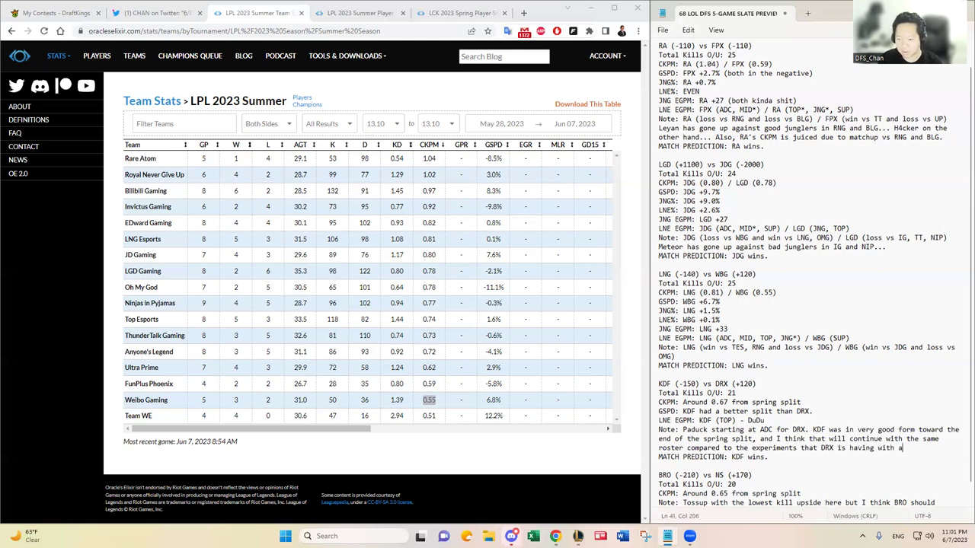
key("BackSpace")
type("the new unproven ADC ")
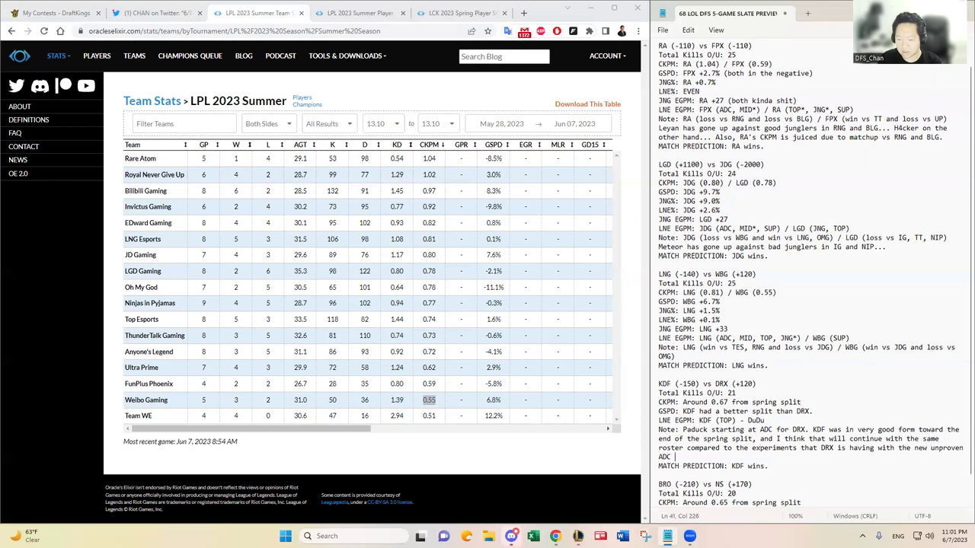
type("(18-year old from the Academy/Cha")
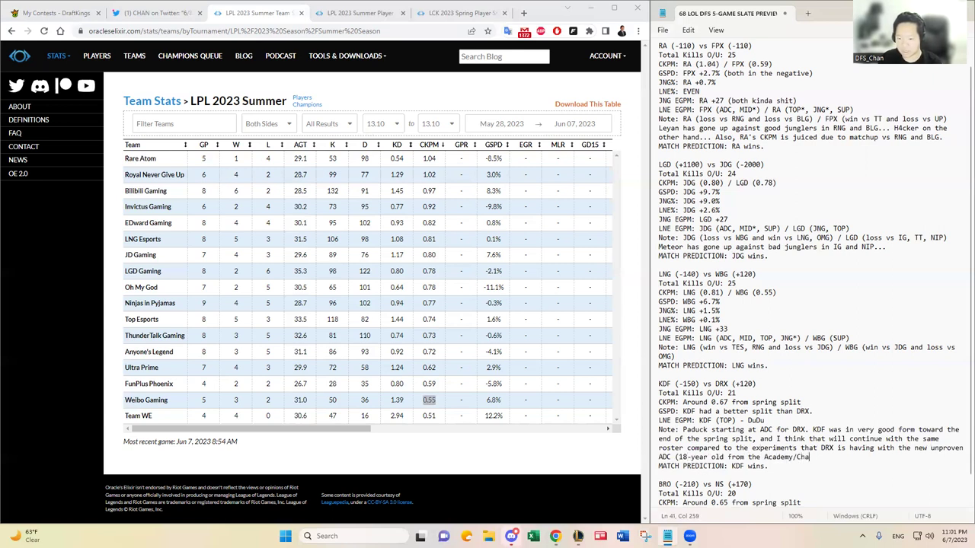
type("llengers level).")
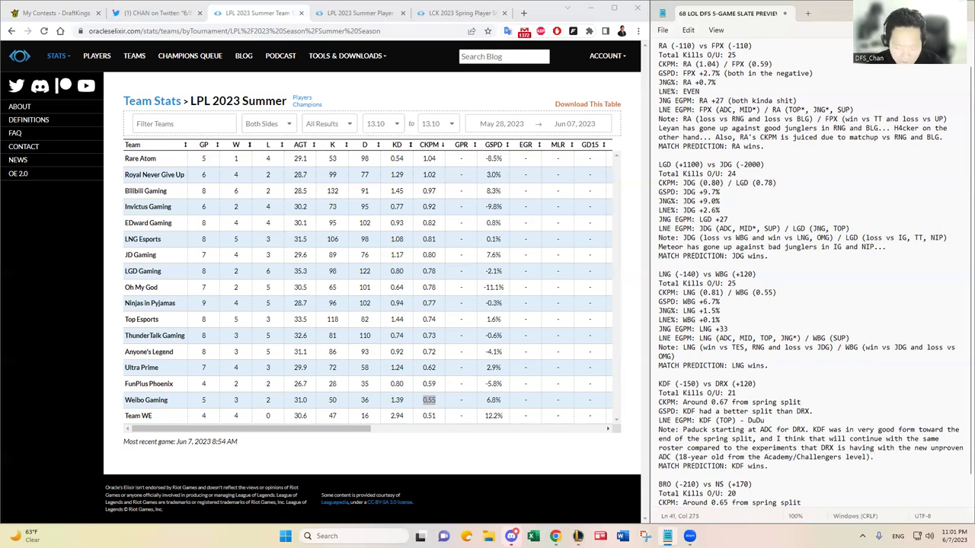
- Begin another sentence in the KDF vs DRX note with "I rather go with consistency and experience and teamwork"
type(" I rather go with c")
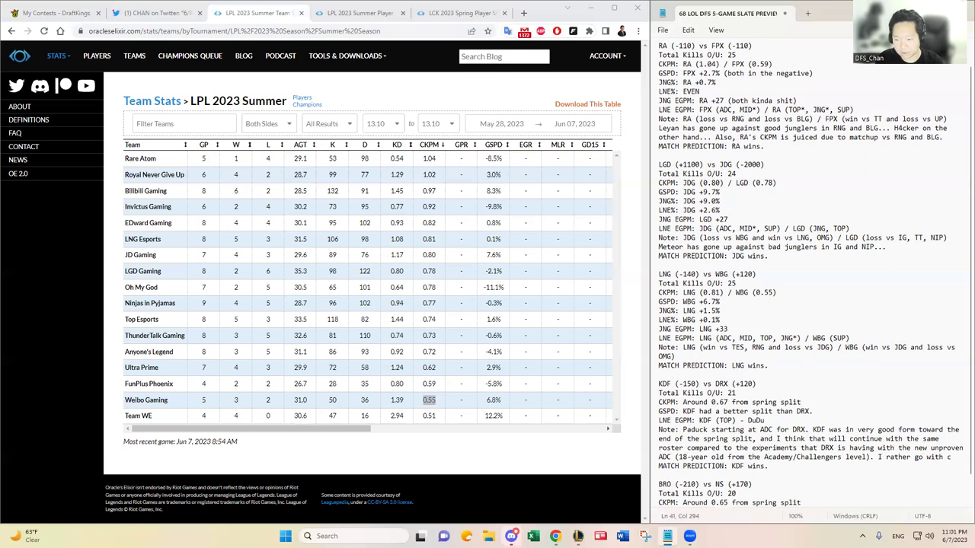
type("onsistency and e")
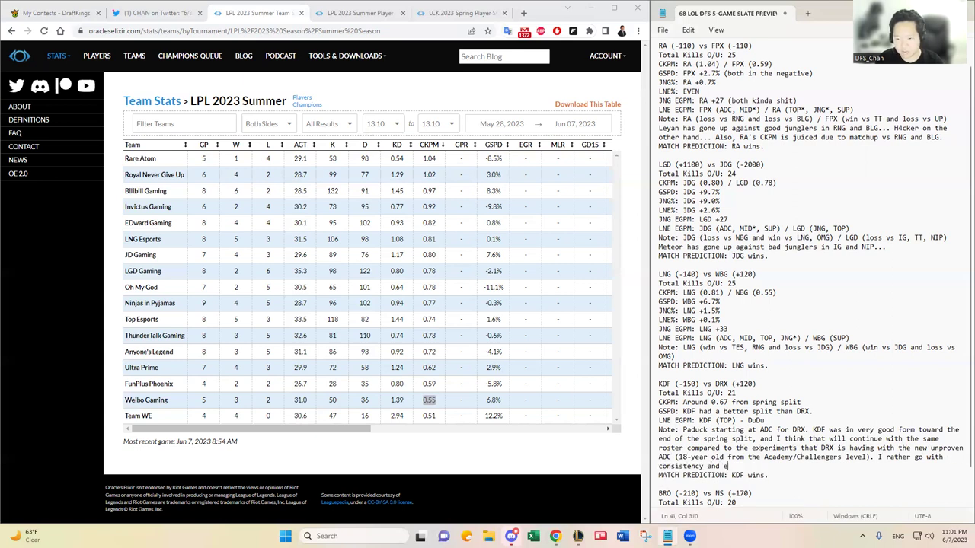
type("xperience and teamwork")
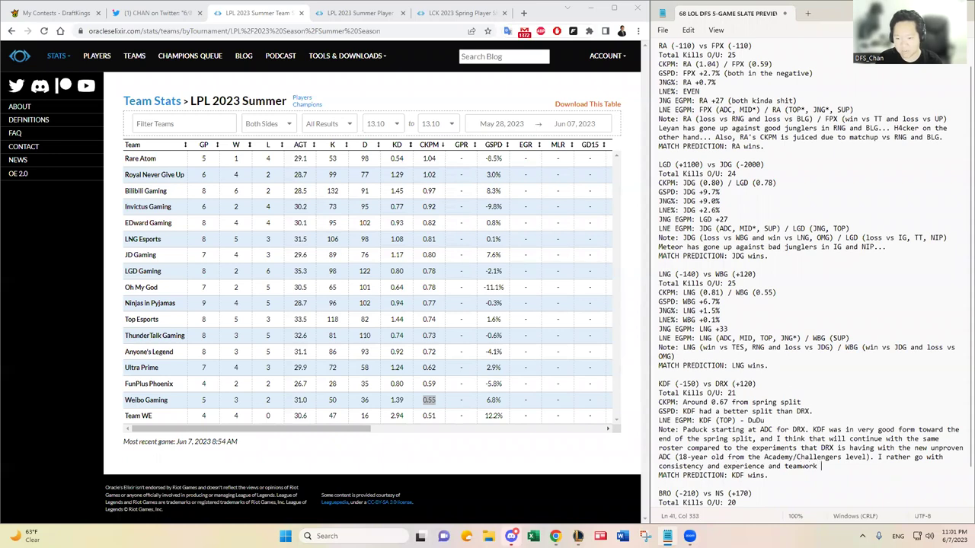
- Complete the sentence with "especailly early in the split when everything is new and players are rusty coming back from a break."
type(" especailly earl")
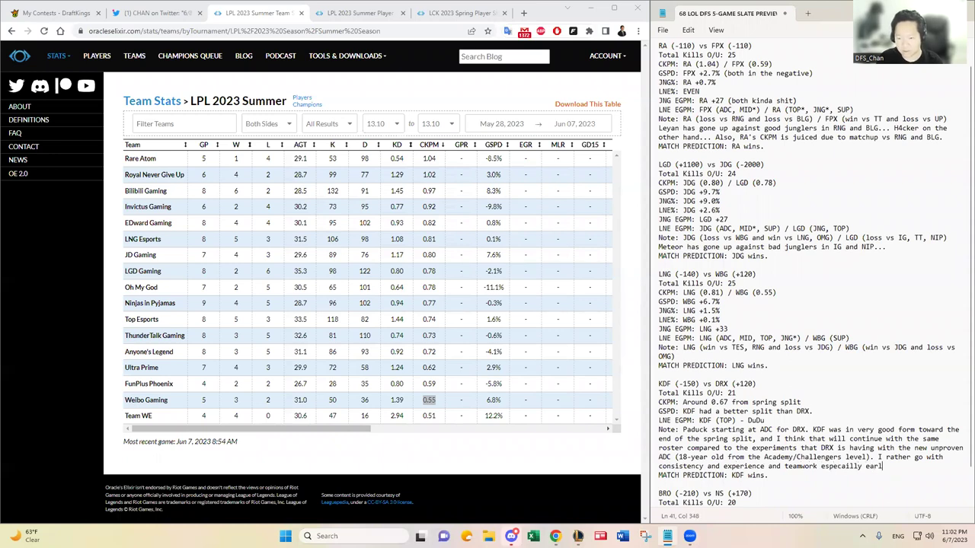
type("y in the split when everything is new and players are ")
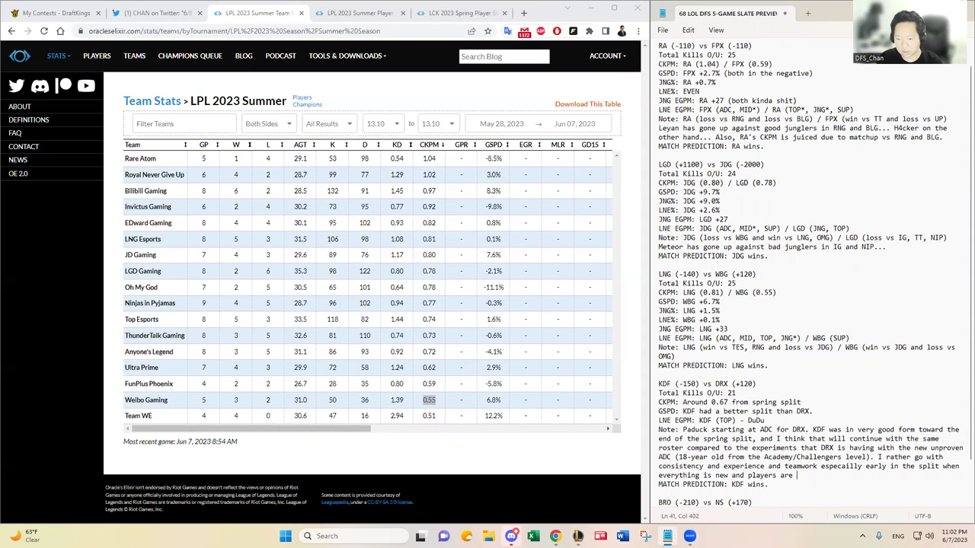
type("rusty coming bac")
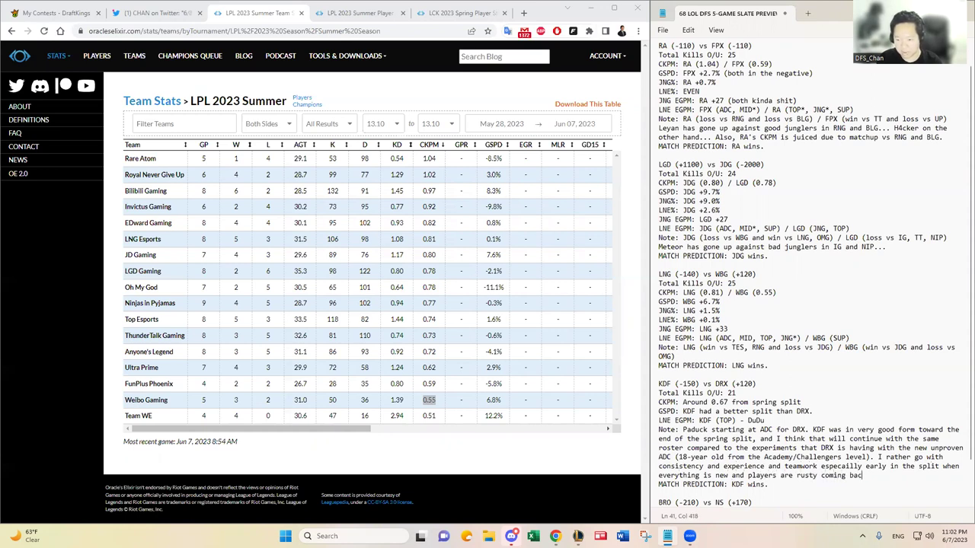
type("k from offseaso")
key("BackSpace")
key("BackSpace")
key("BackSpace")
key("BackSpace")
key("BackSpace")
key("BackSpace")
key("BackSpace")
key("BackSpace")
type("a break.")
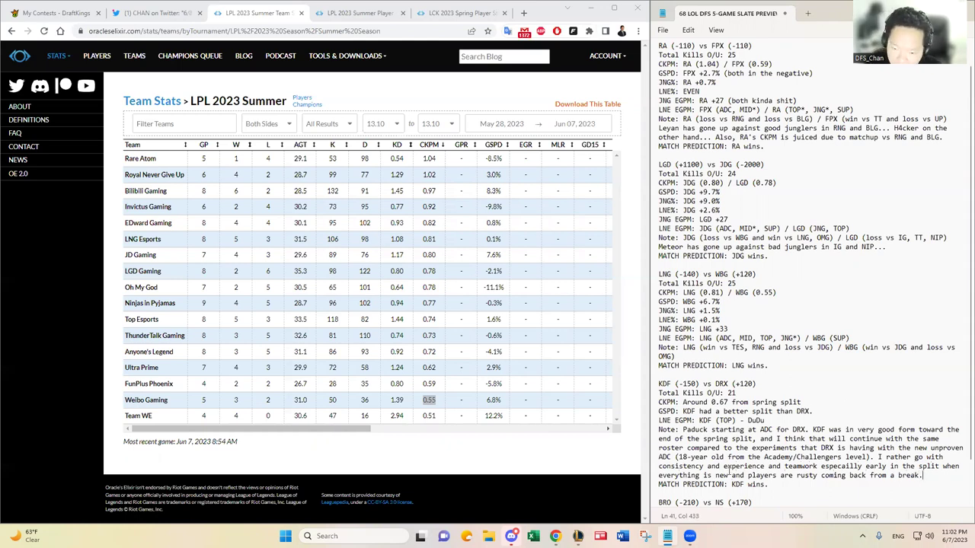
- Highlight KDF's top laner on the LNE EGPM line and NS (+170) in the BRO vs NS heading
scroll(766, 473, "down", 2)
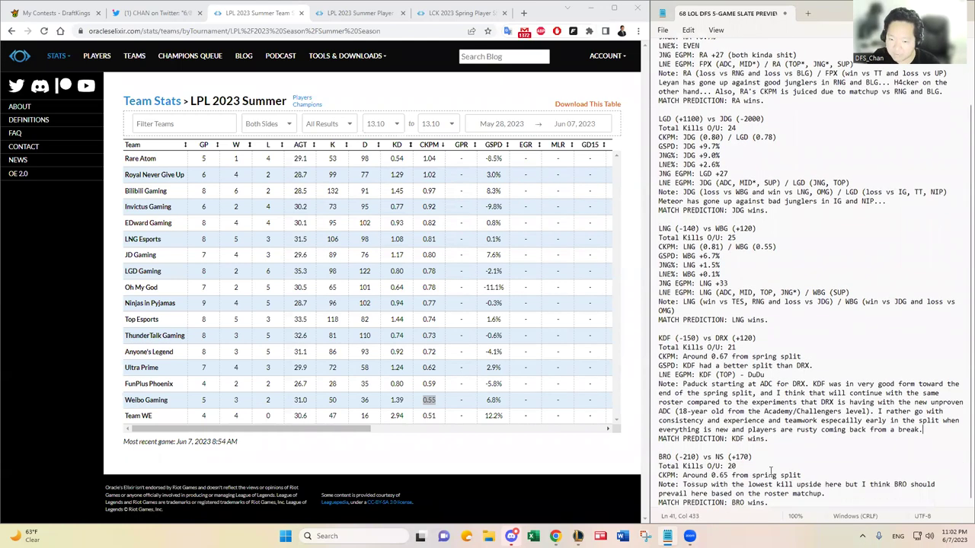
left_click(842, 491)
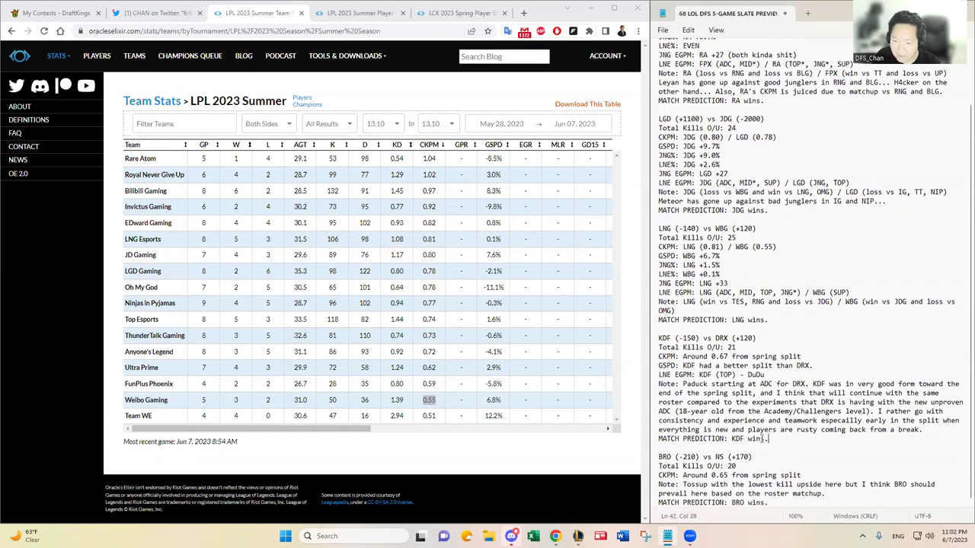
mouse_move(782, 440)
left_mouse_down()
mouse_move(664, 354)
mouse_move(792, 404)
mouse_move(782, 438)
left_mouse_up()
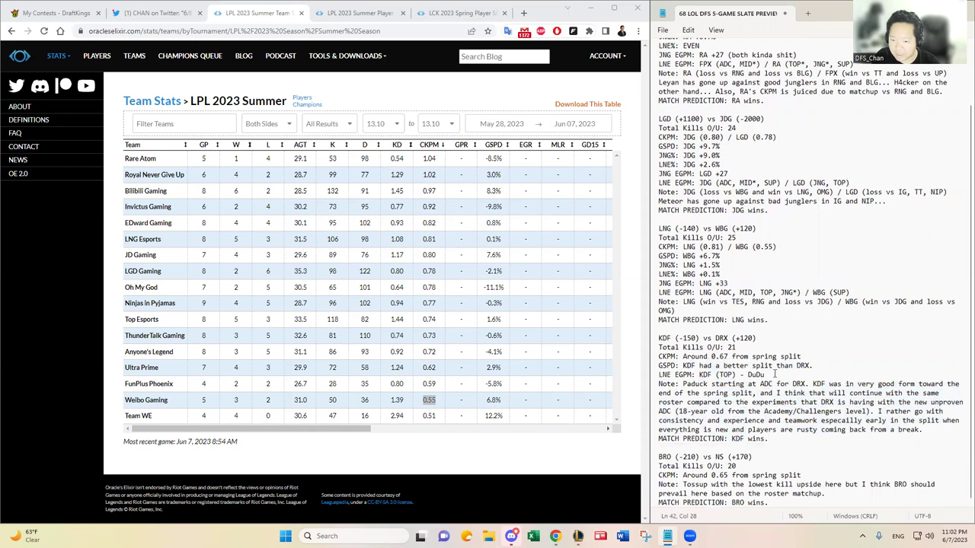
left_click_drag(774, 374, 701, 374)
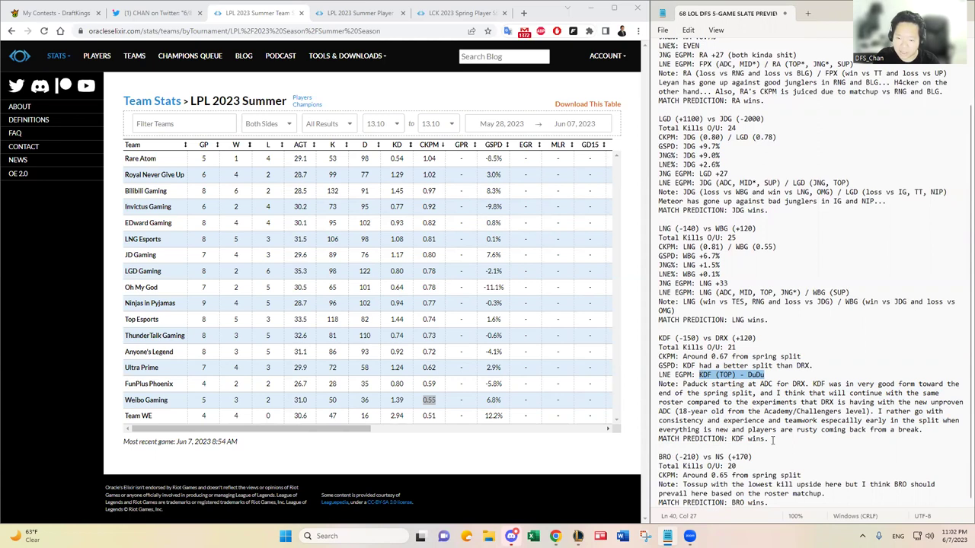
left_click(782, 439)
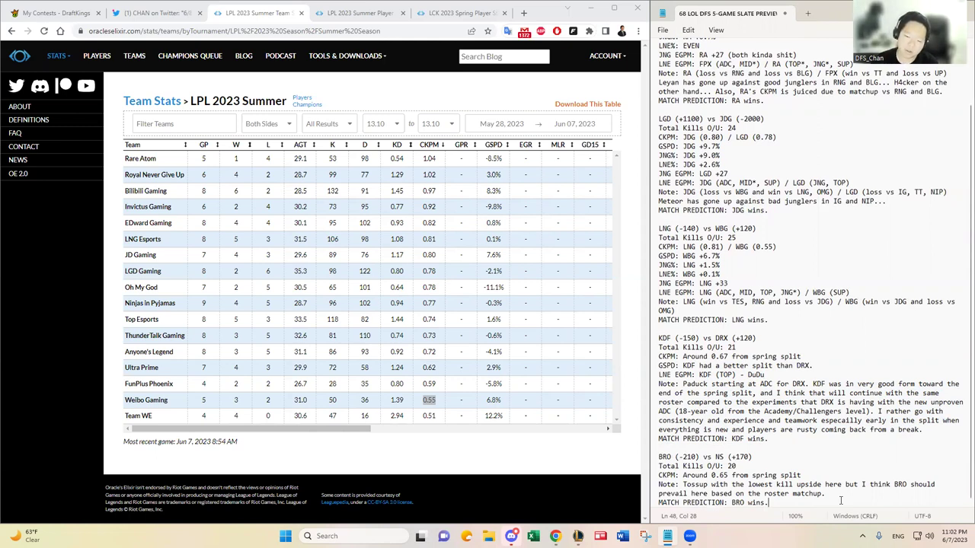
left_click_drag(765, 458, 714, 457)
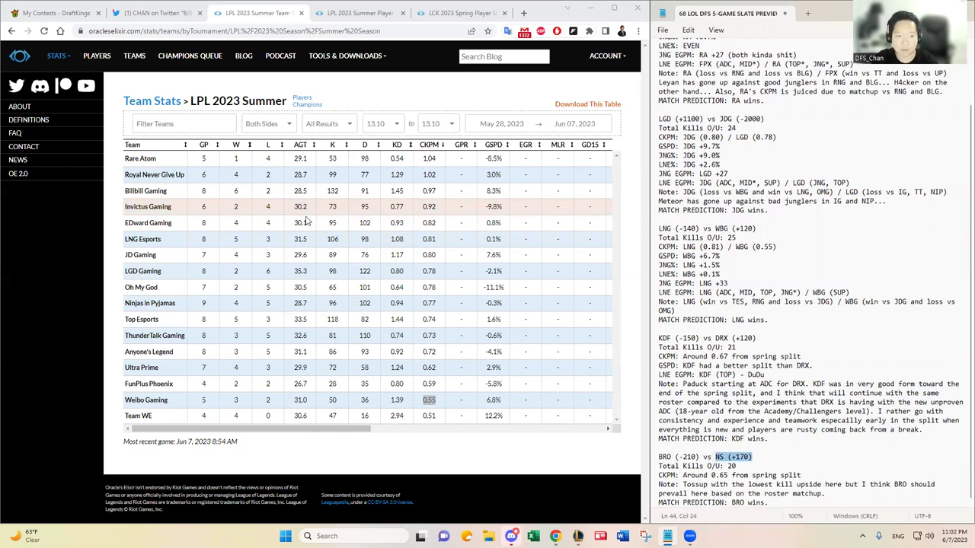
- Open the 6/8 DFS STARTERS tweet and highlight Quad in the NS lineup
left_click(153, 14)
left_click(443, 310)
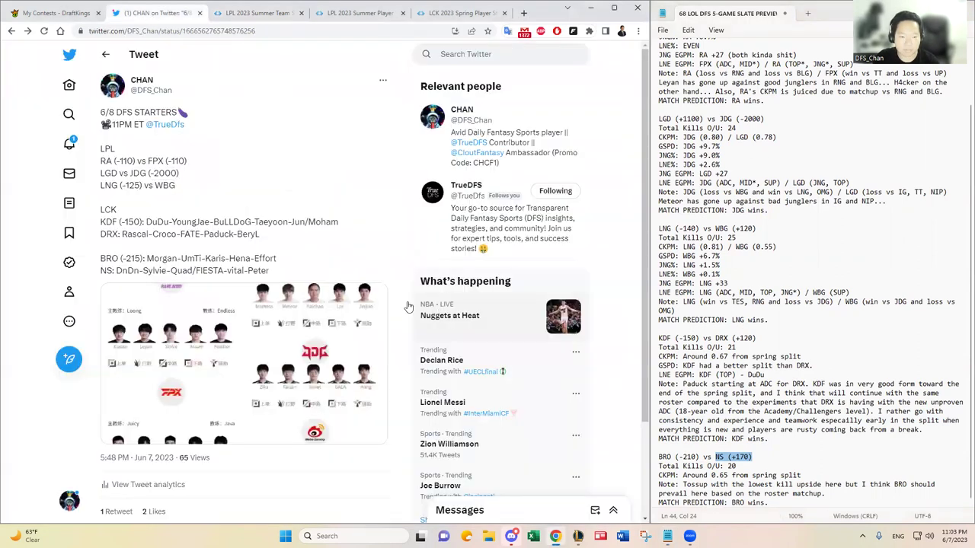
left_click_drag(170, 271, 189, 284)
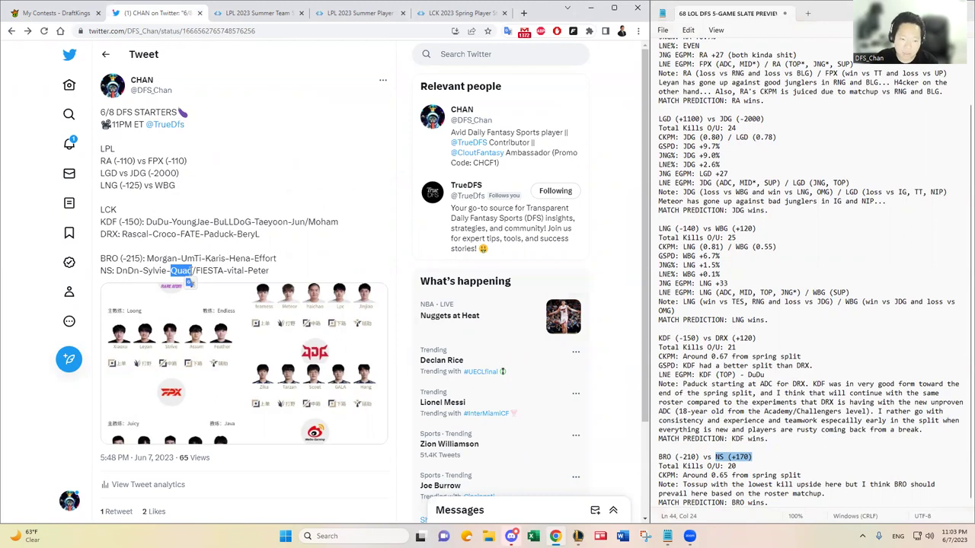
mouse_move(189, 284)
left_mouse_down()
mouse_move(173, 273)
mouse_move(192, 275)
left_mouse_up()
- Highlight Paduck in the DRX lineup of the starters tweet, and clear the highlight
left_click_drag(203, 235, 234, 234)
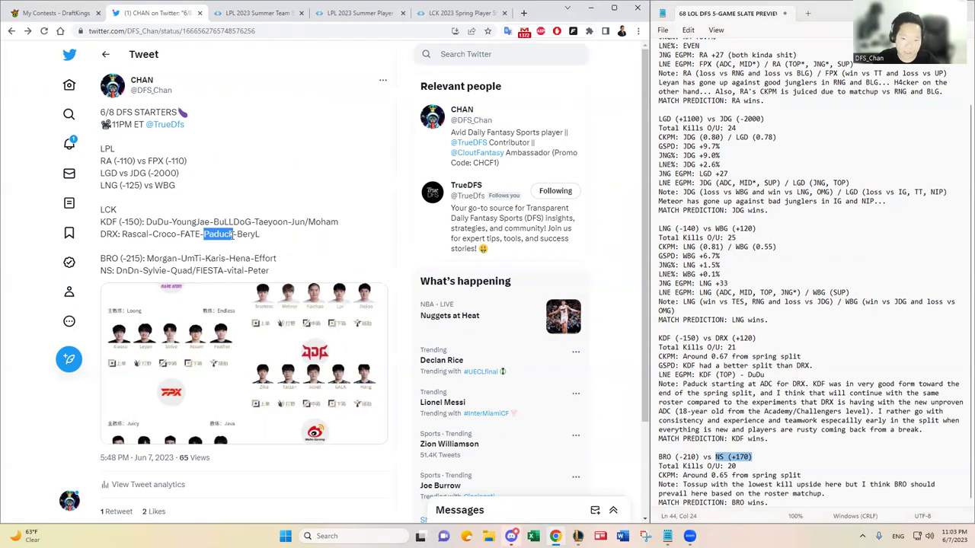
left_click_drag(231, 235, 235, 235)
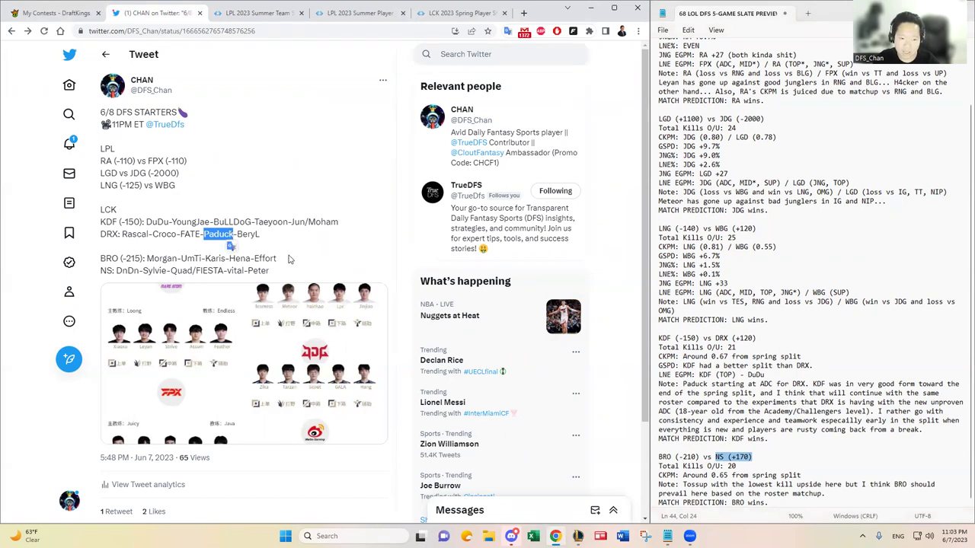
left_click(236, 234)
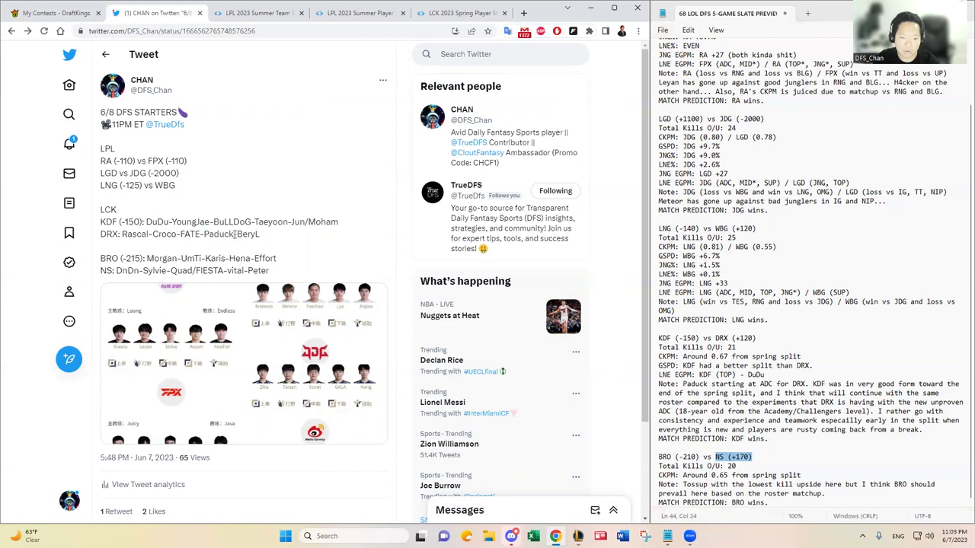
left_click_drag(235, 235, 203, 234)
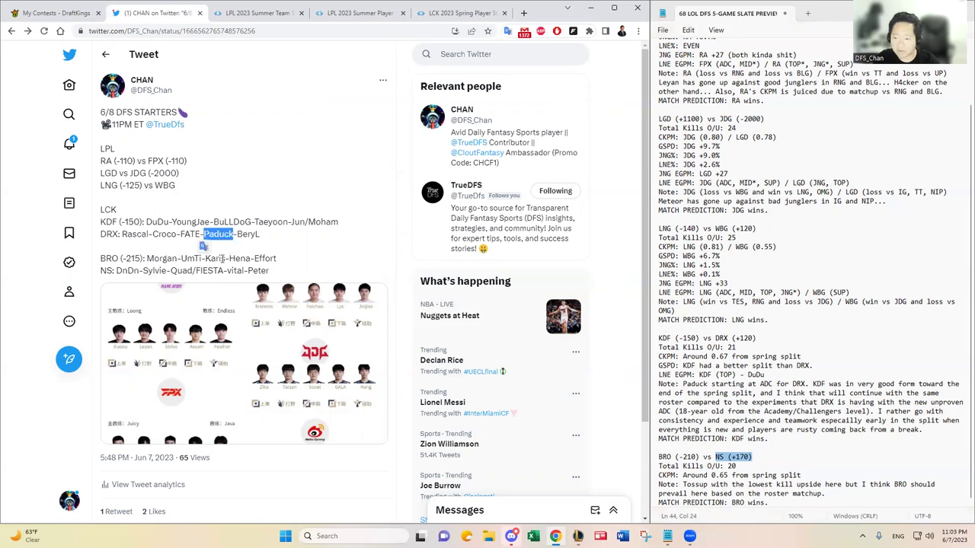
left_click(280, 234)
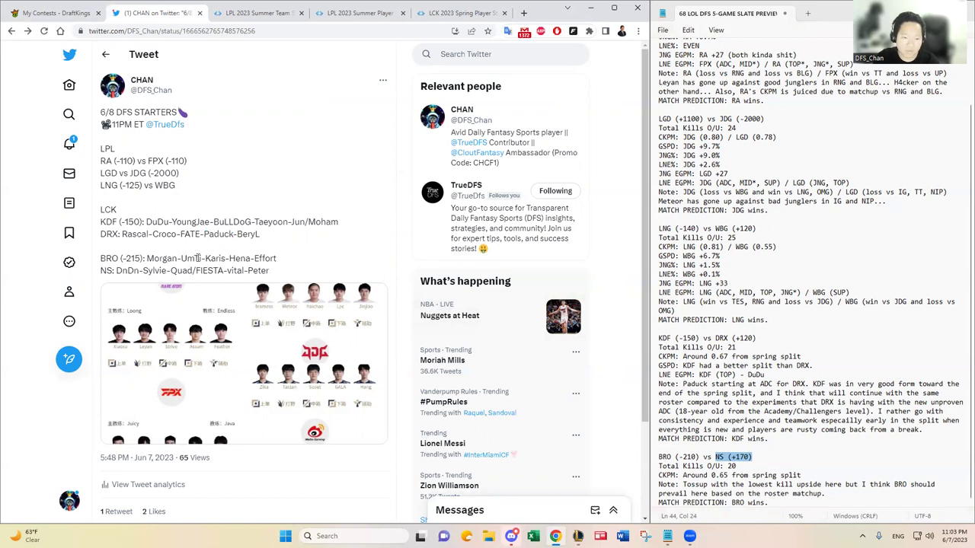
- Compare the LCK rosters by highlighting Quad, the full NS lineup and the BRO (-215) lineup line in the tweet
left_click_drag(288, 262, 194, 272)
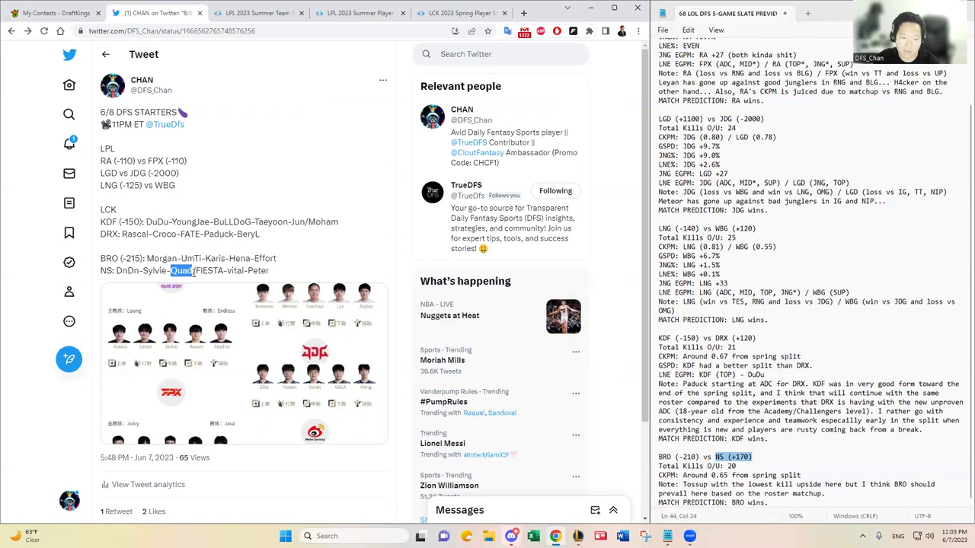
left_click_drag(297, 273, 115, 271)
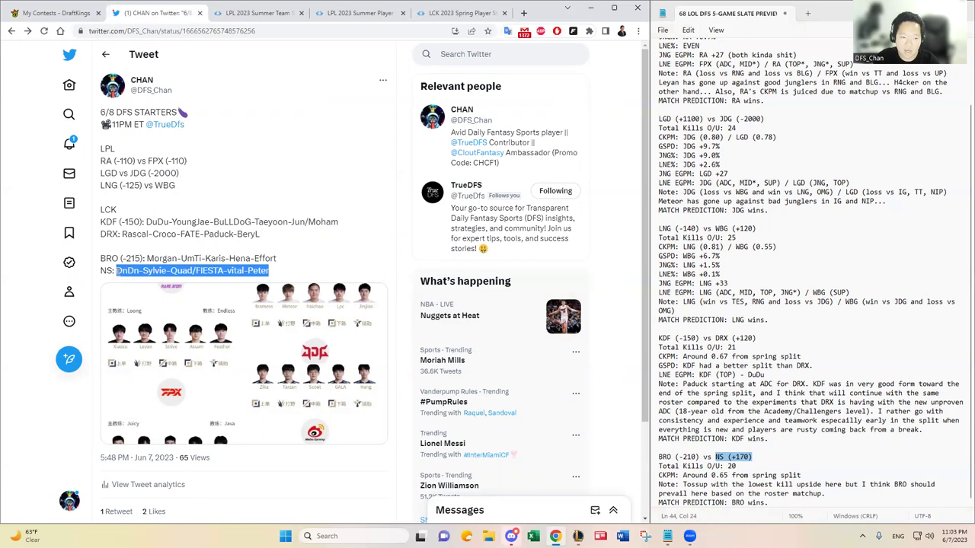
left_click_drag(314, 262, 100, 259)
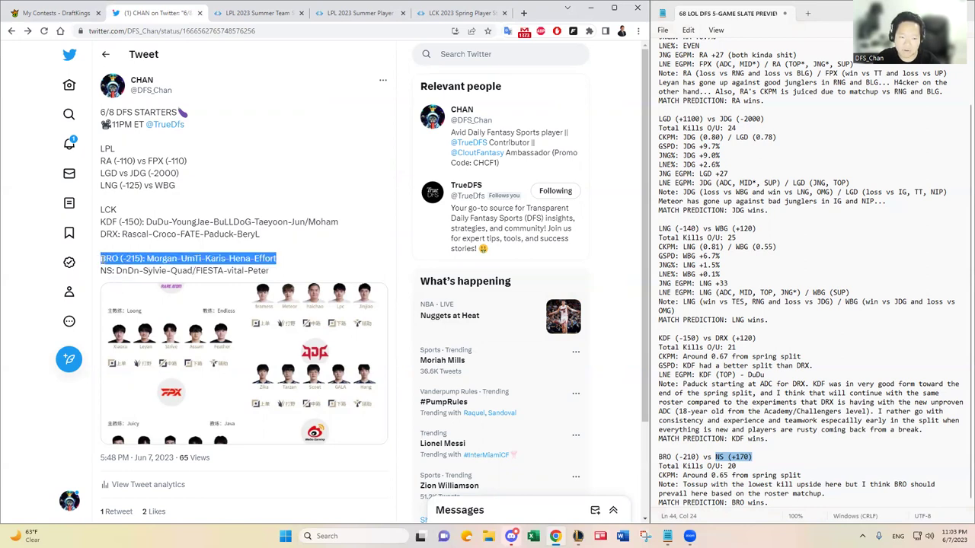
left_click_drag(101, 259, 818, 437)
left_click_drag(809, 485, 809, 488)
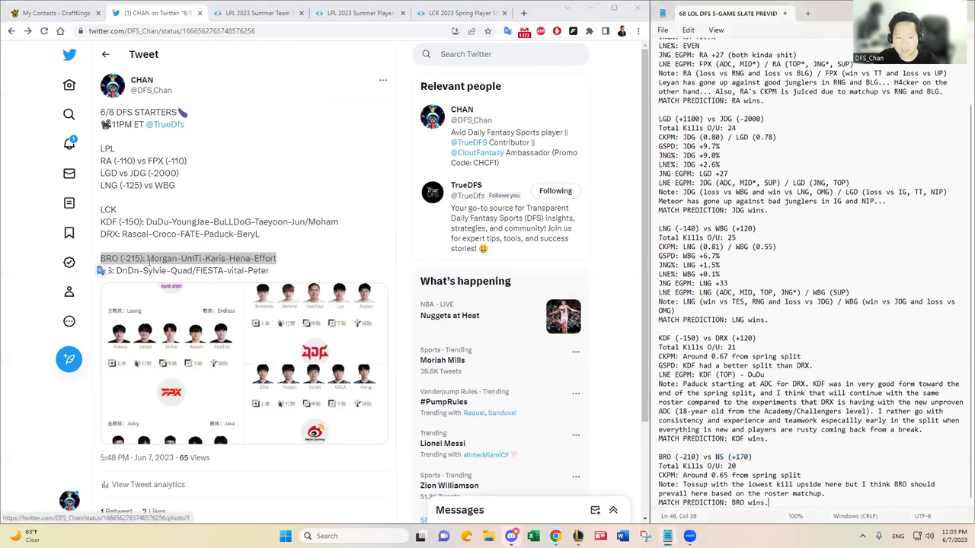
- Highlight UmTi in the BRO lineup of the tweet, and clear the highlight
left_click(180, 263)
left_click_drag(181, 259, 203, 258)
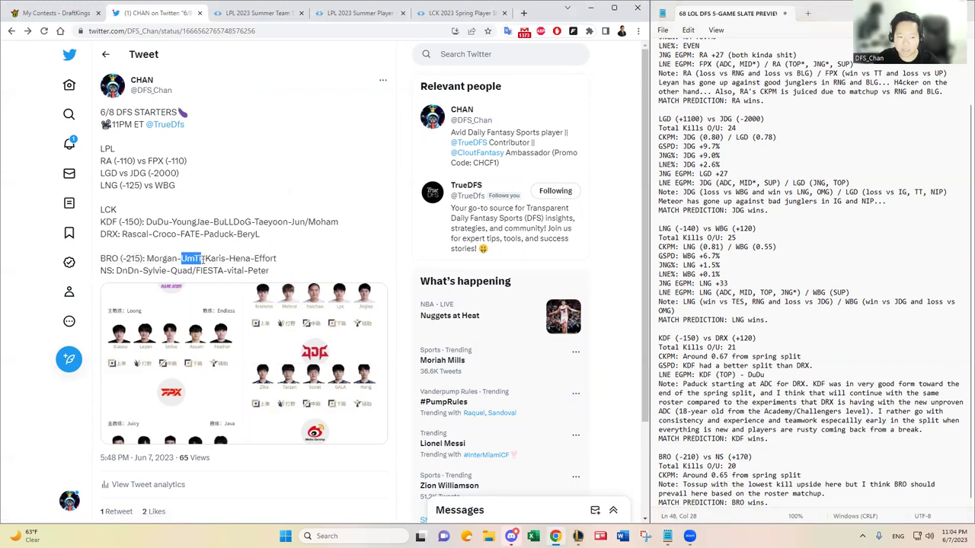
left_click_drag(202, 259, 206, 260)
left_click(227, 271)
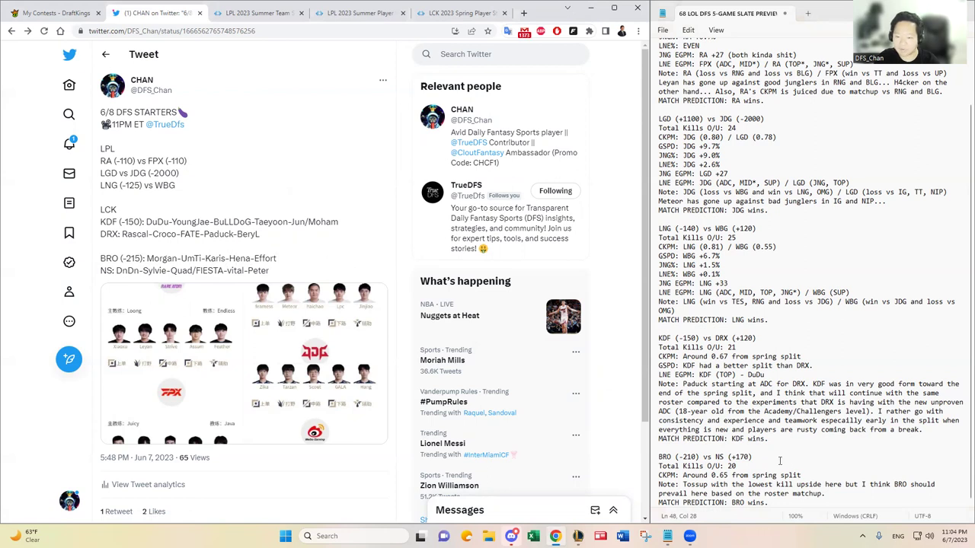
- Review the match prediction, Total Kills O/U and CKPM lines of the BRO vs NS notes
left_click(840, 503)
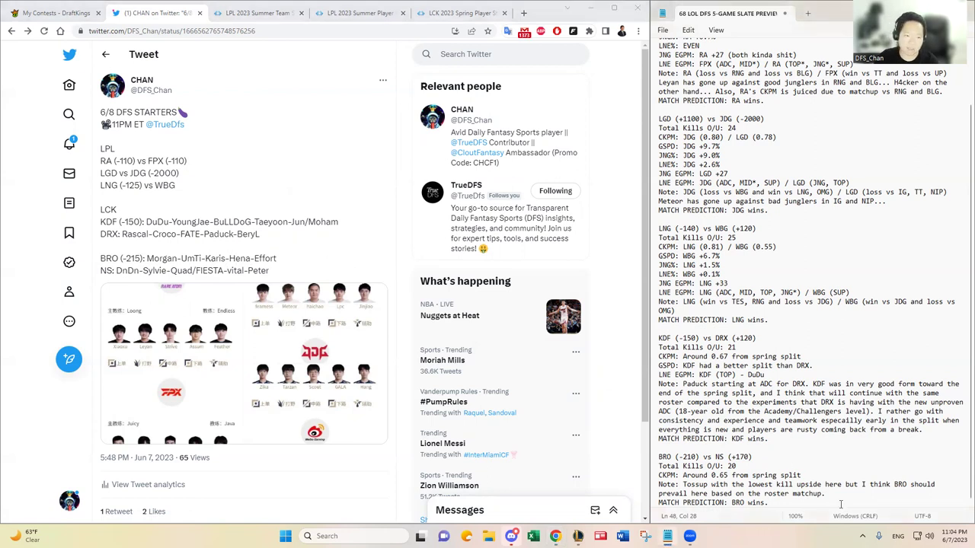
left_click(803, 465)
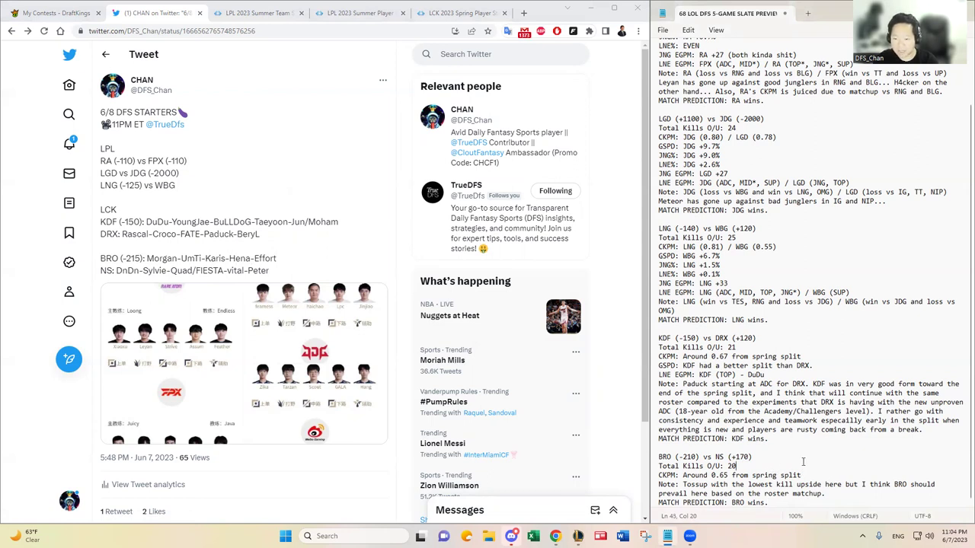
left_click(817, 474)
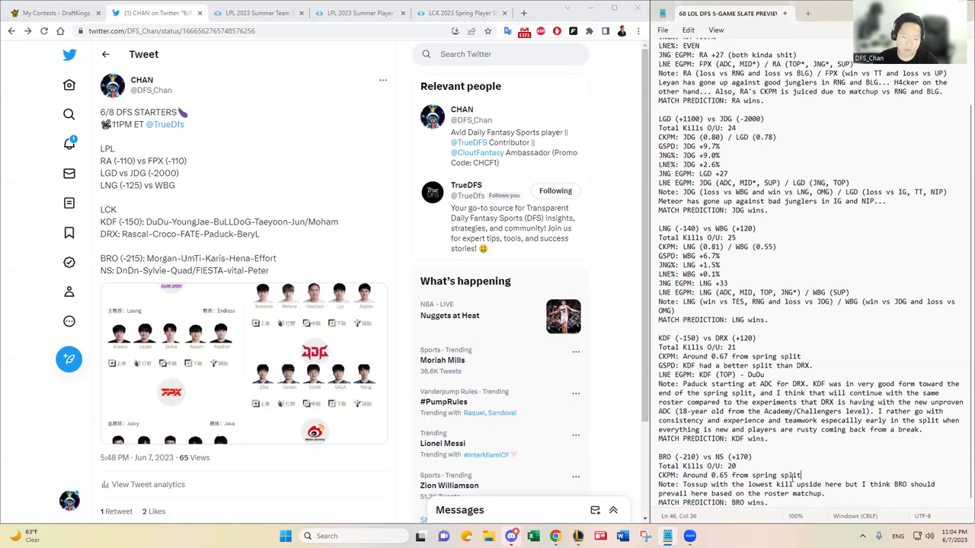
- Return to the start of the slate preview notes and switch to the esports channel in Discord
scroll(815, 465, "up", 3)
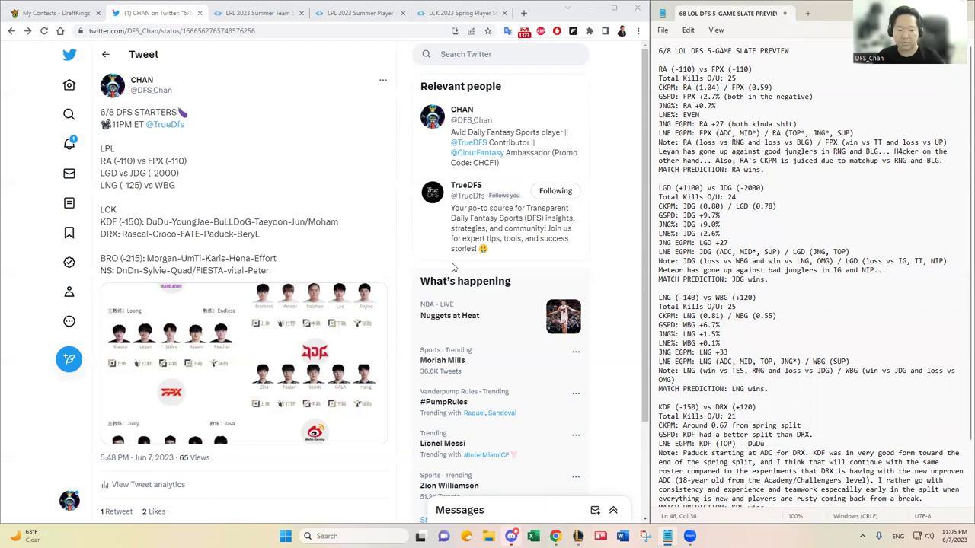
key("alt+Tab")
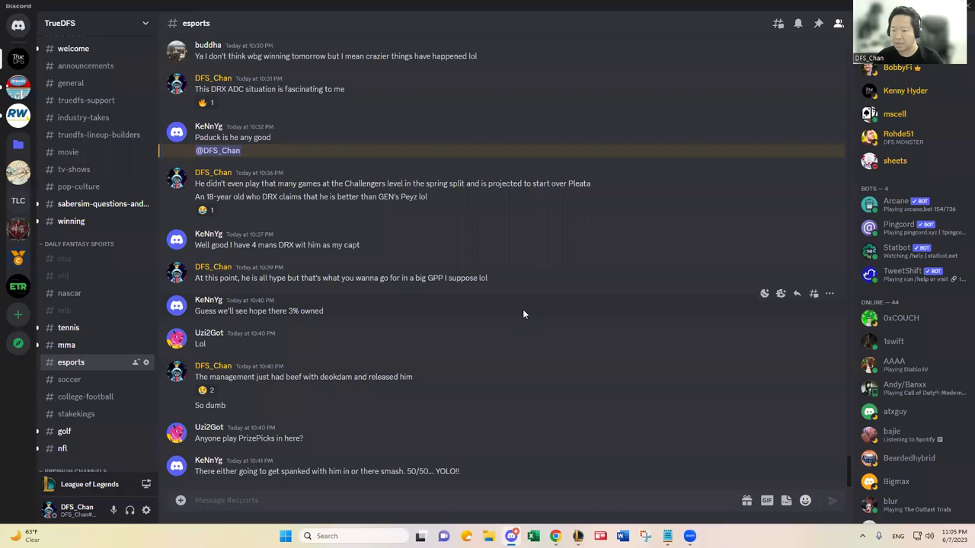